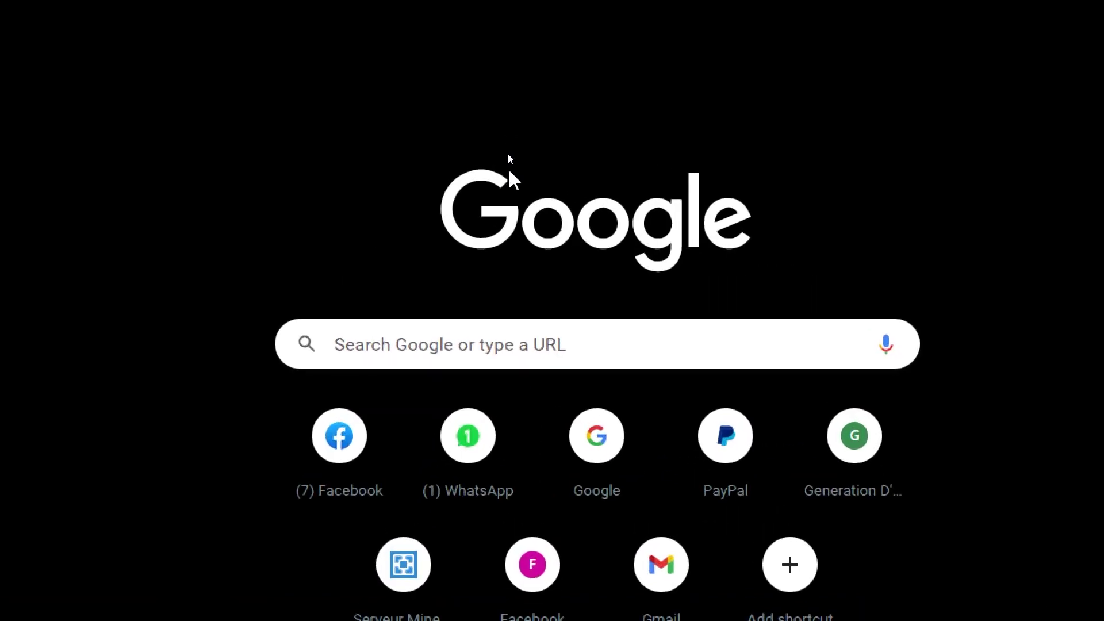
Search Google for 'wordpress', open WordPress.org, and go to its Get WordPress page.
left_click(629, 320)
type("wordpress")
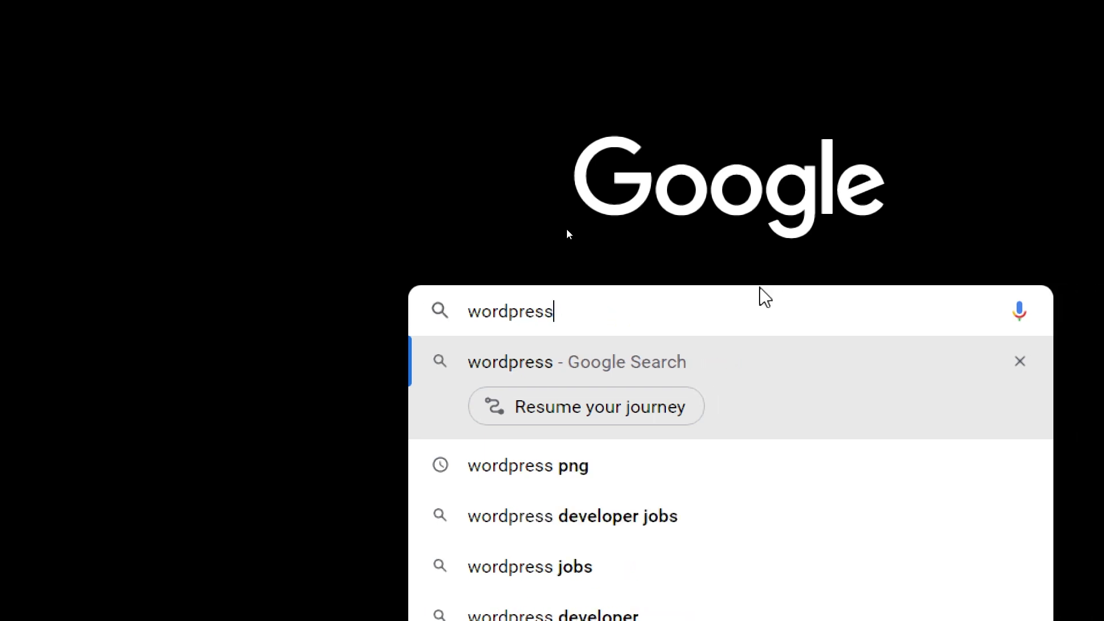
key("Return")
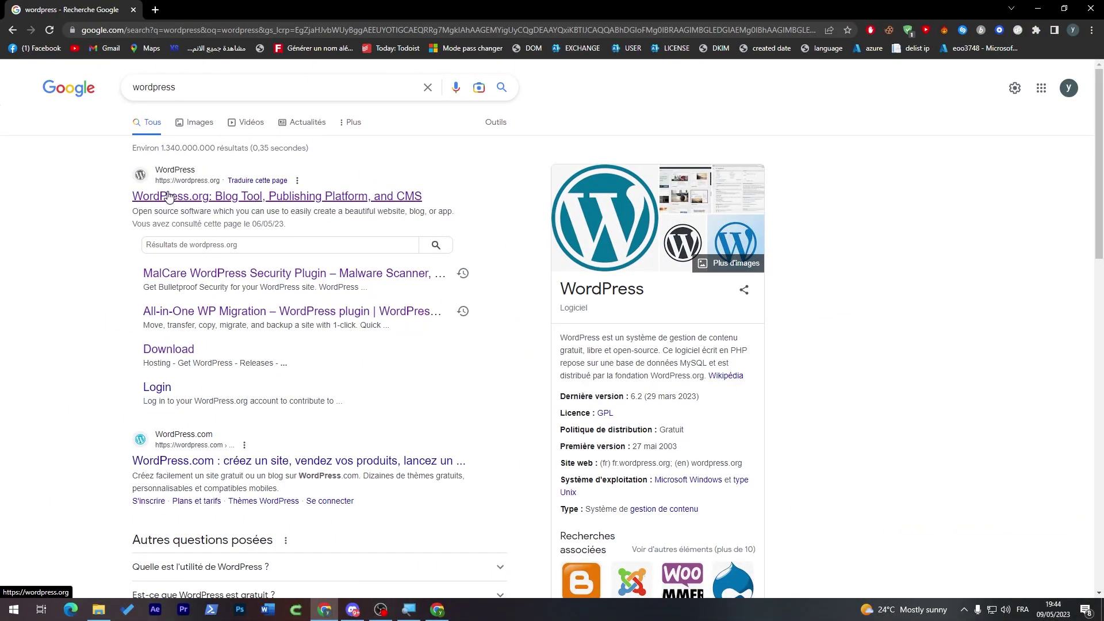
left_click(170, 195)
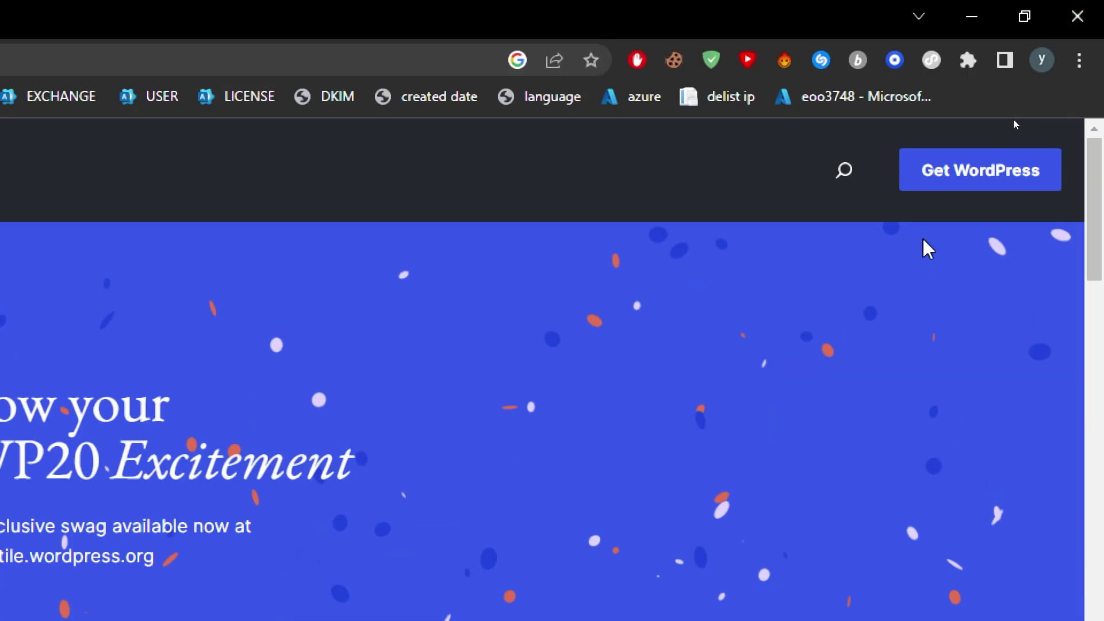
left_click(959, 9)
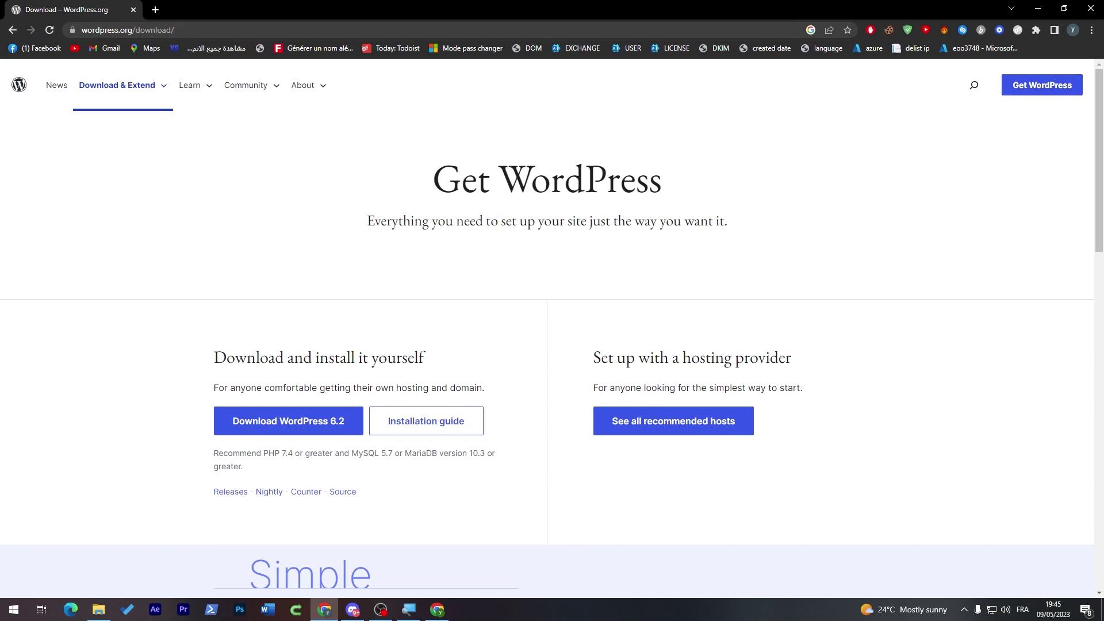
Start the WordPress 6.2 download, dismiss the thank-you message, and cancel the download.
scroll(1072, 273, "down", 3)
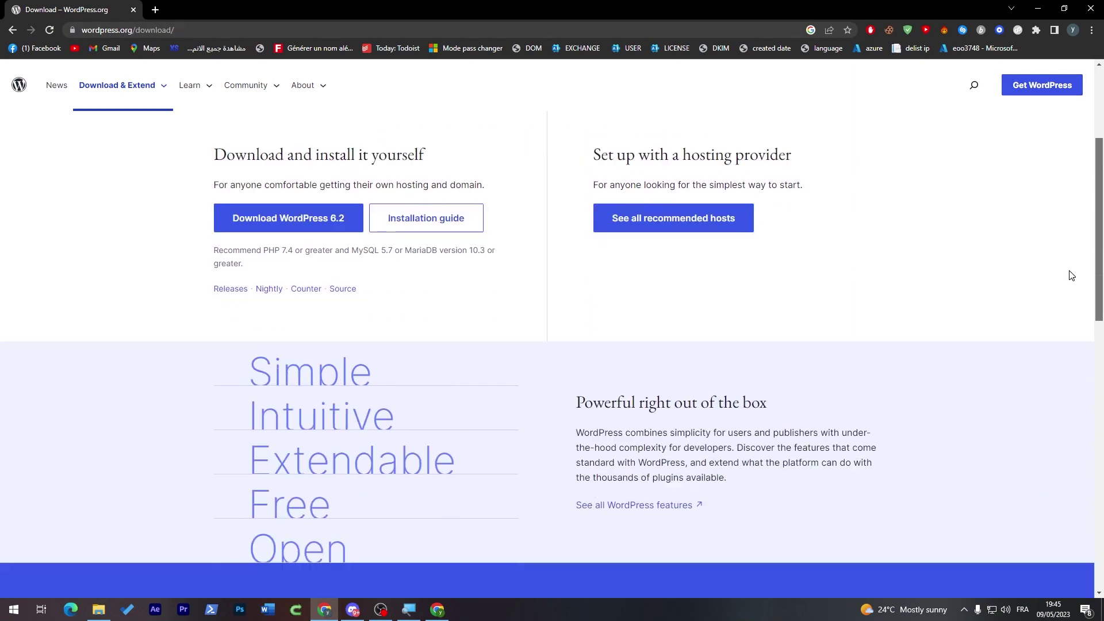
scroll(1072, 249, "up", 1)
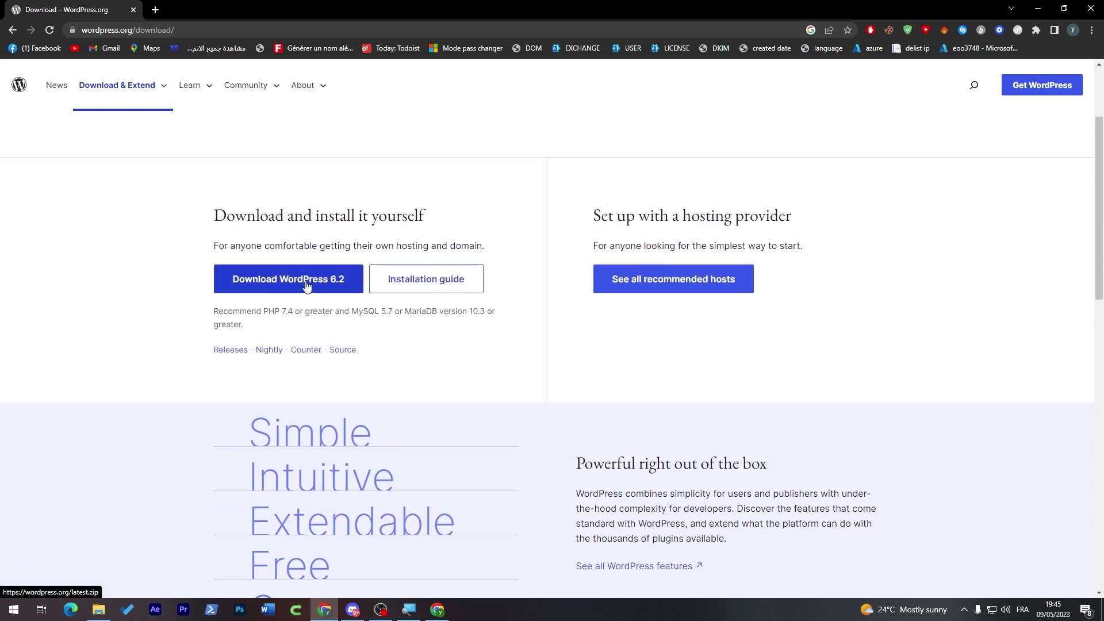
left_click(277, 282)
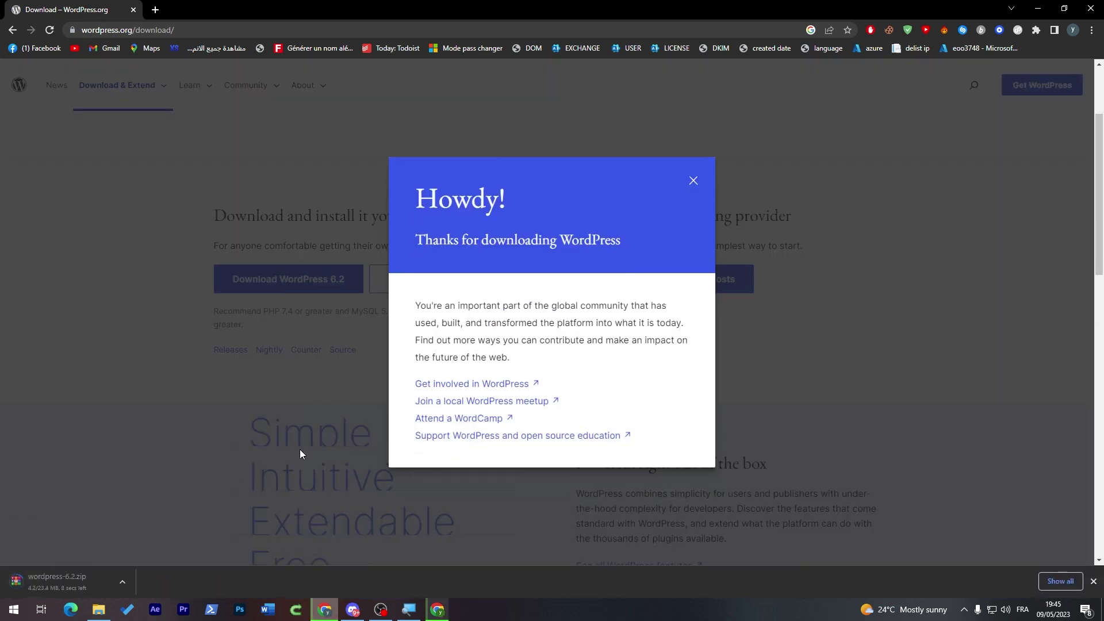
left_click(694, 181)
left_click(122, 582)
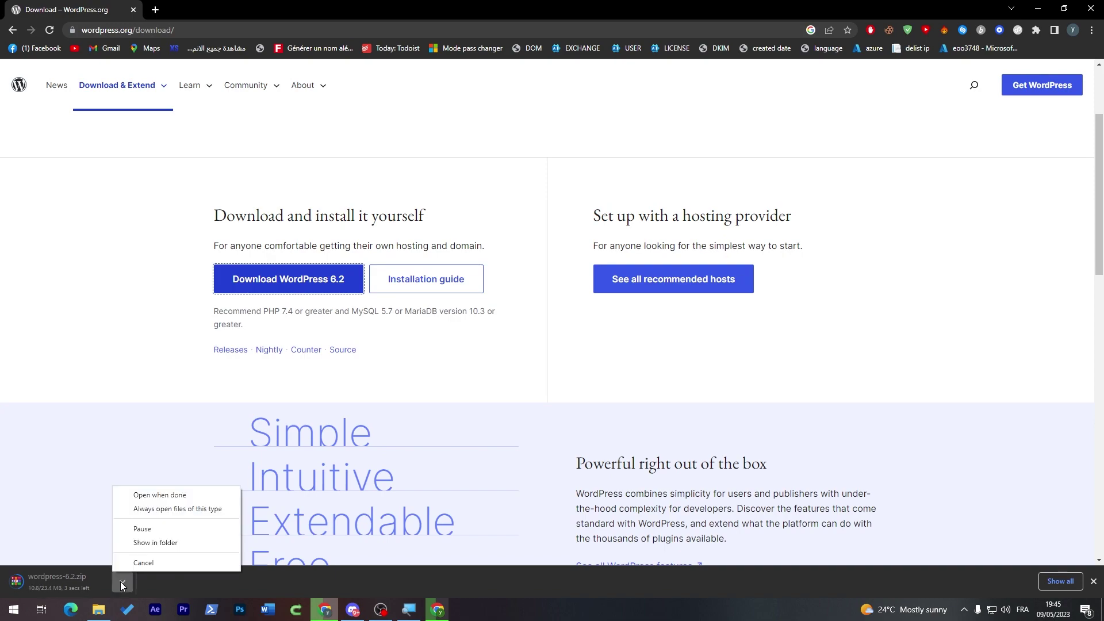
left_click(156, 562)
Browse all recommended hosts, then go back to the Google results and open WordPress.com.
left_click(637, 281)
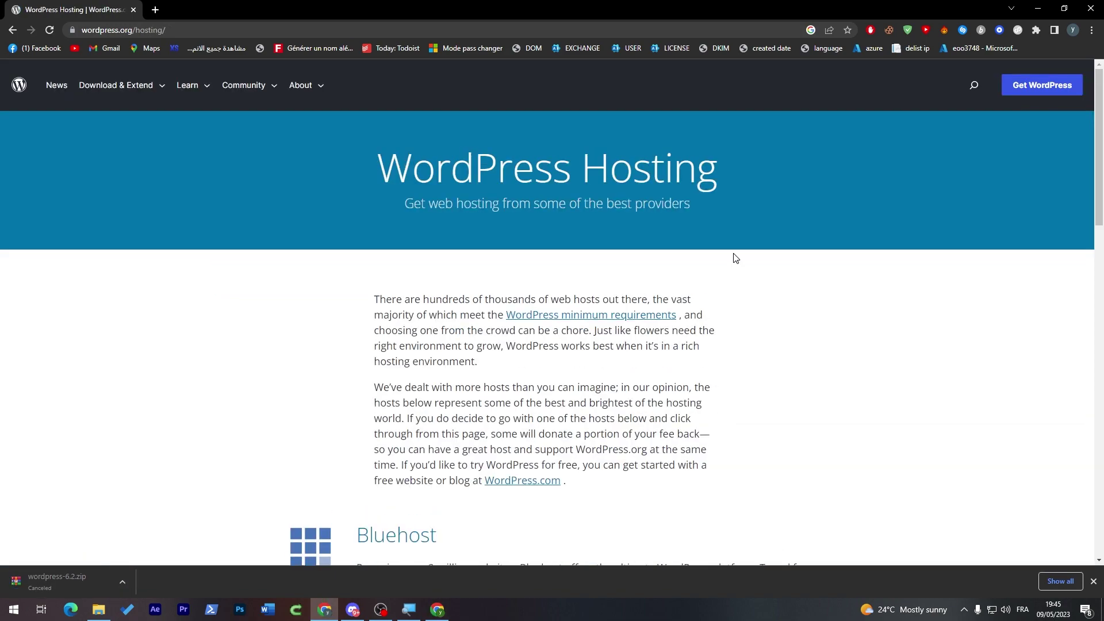
scroll(732, 257, "down", 10)
scroll(1083, 365, "down", 5)
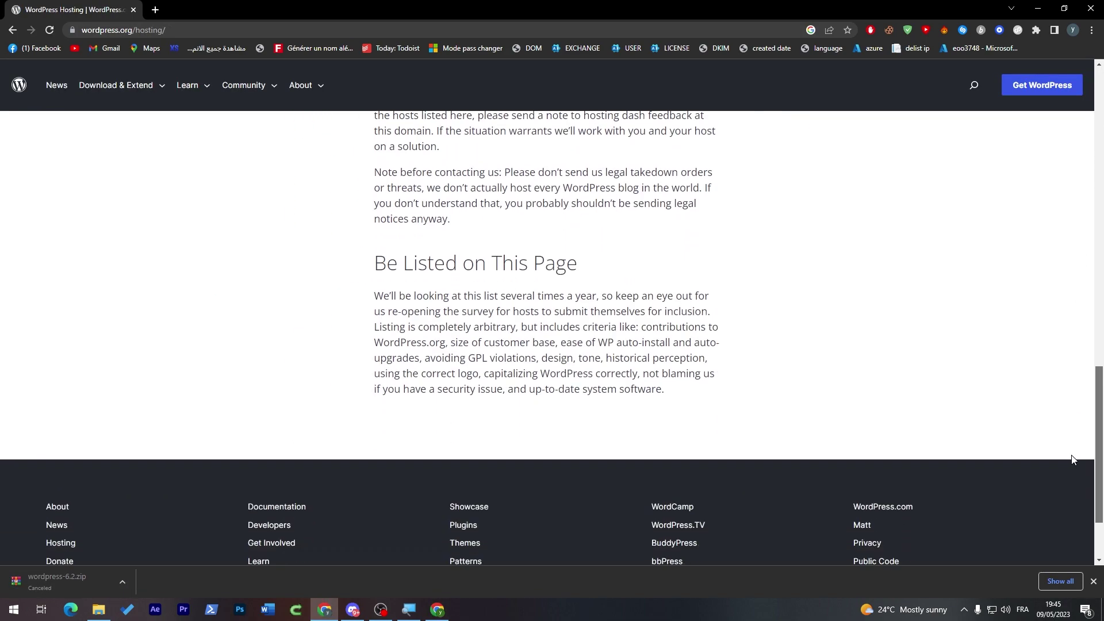
left_click(11, 31)
left_click(12, 32)
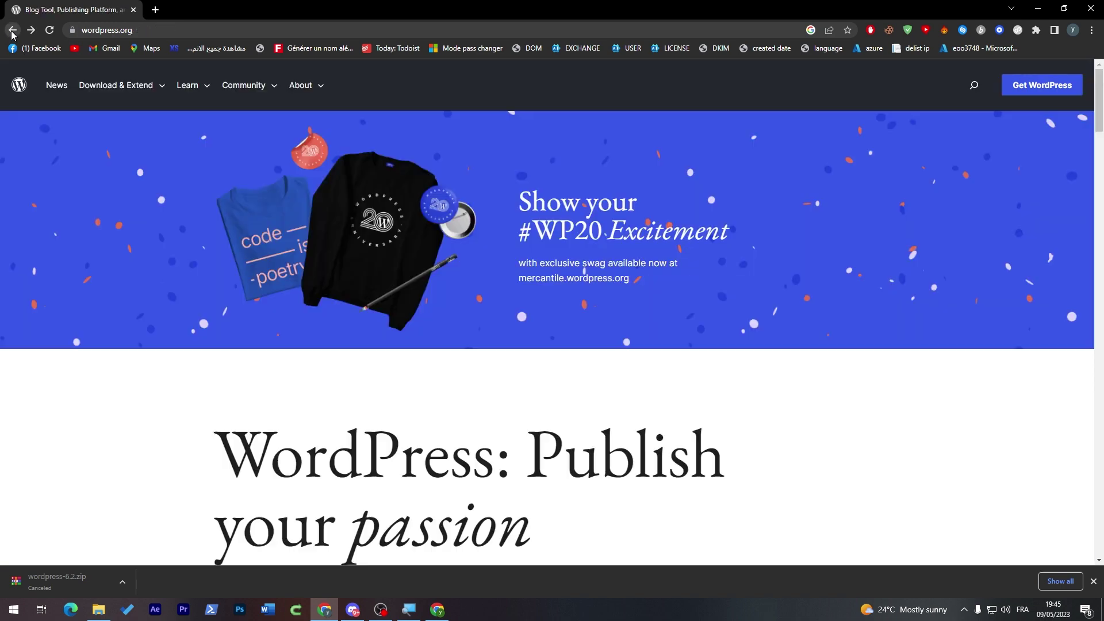
left_click(12, 31)
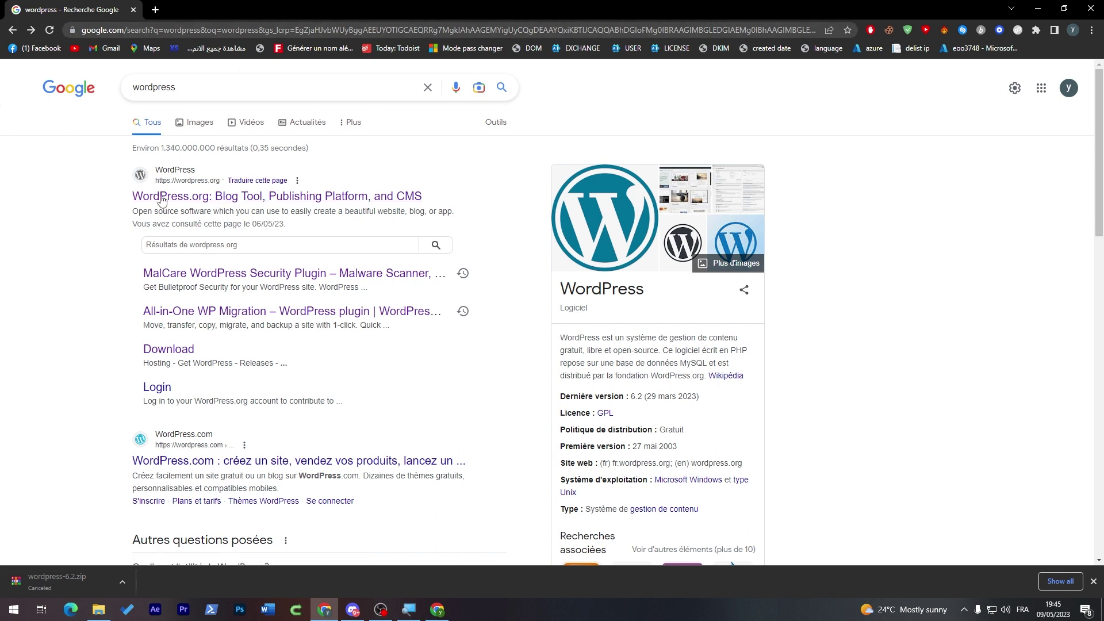
left_click(239, 466)
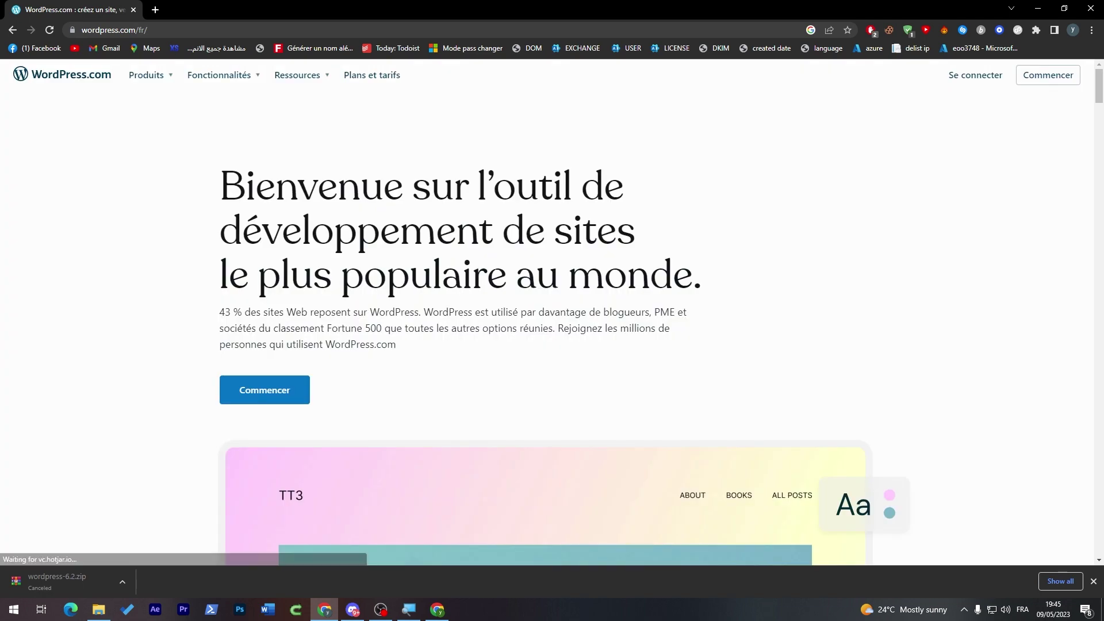
Switch the WordPress.com site language from French to English using the footer dropdown.
scroll(866, 193, "down", 20)
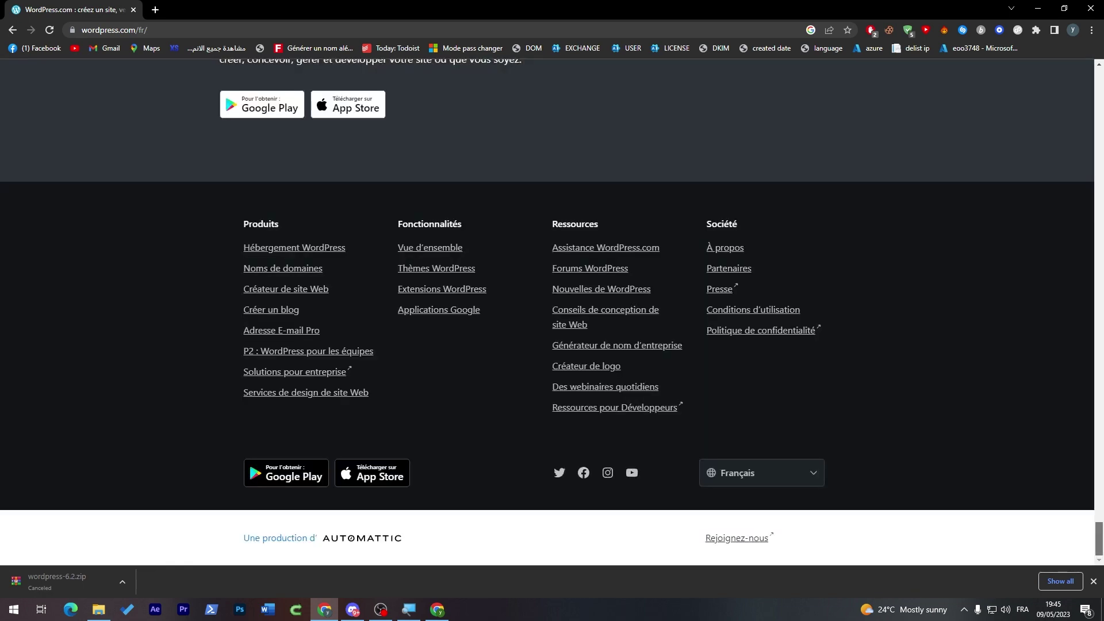
left_click(729, 472)
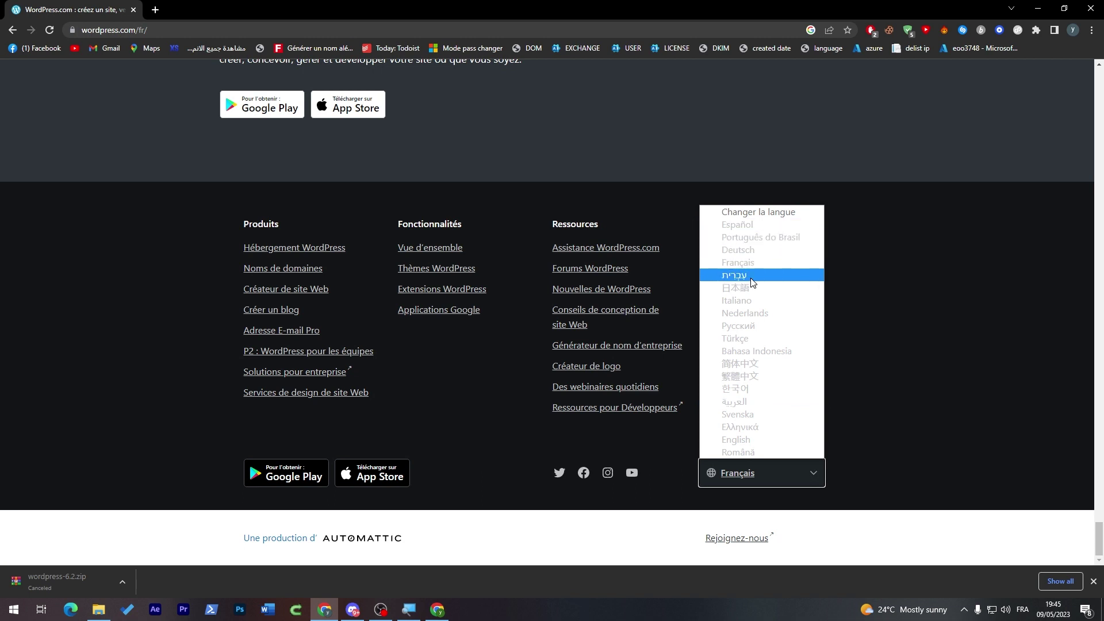
left_click(765, 439)
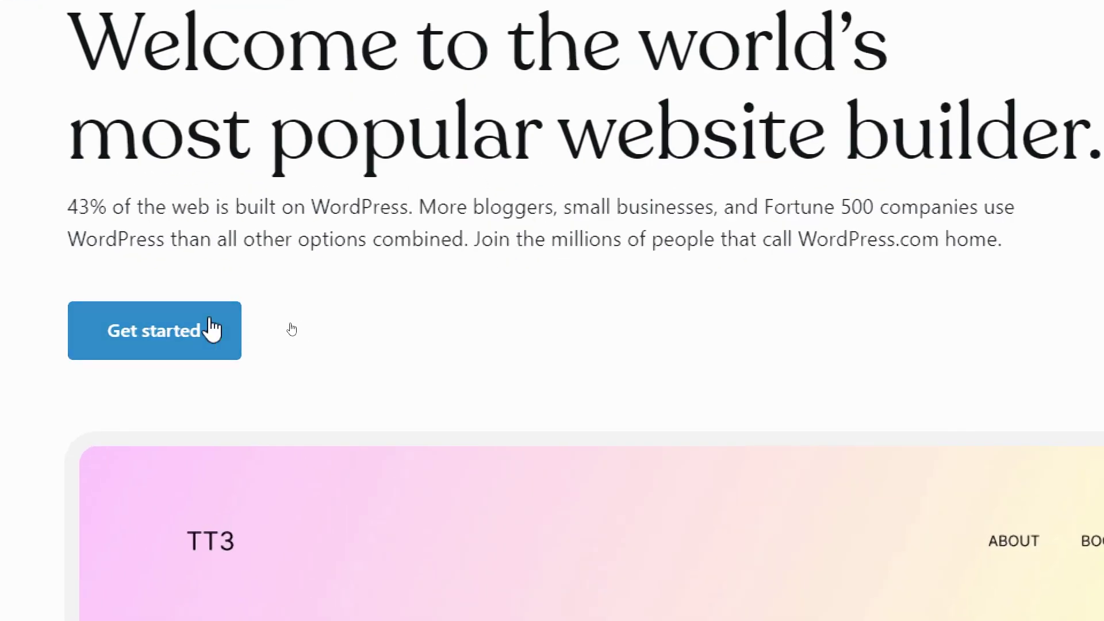
Visit the Get started account sign-up form, then return to the WordPress.com homepage.
left_click(211, 328)
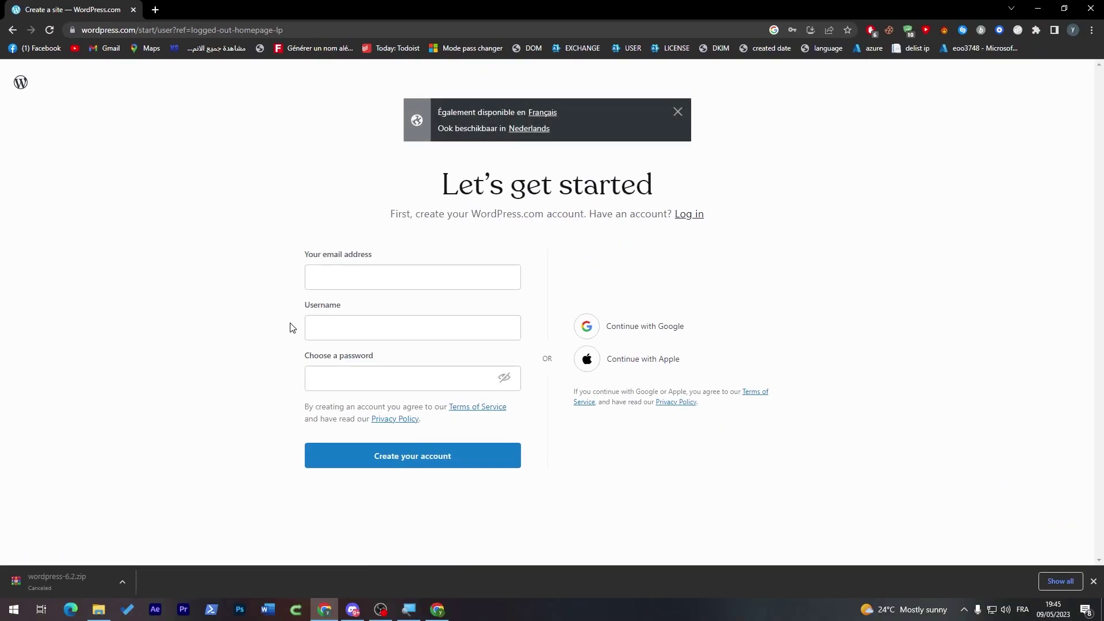
left_click(351, 256)
left_click(281, 270)
left_click(13, 31)
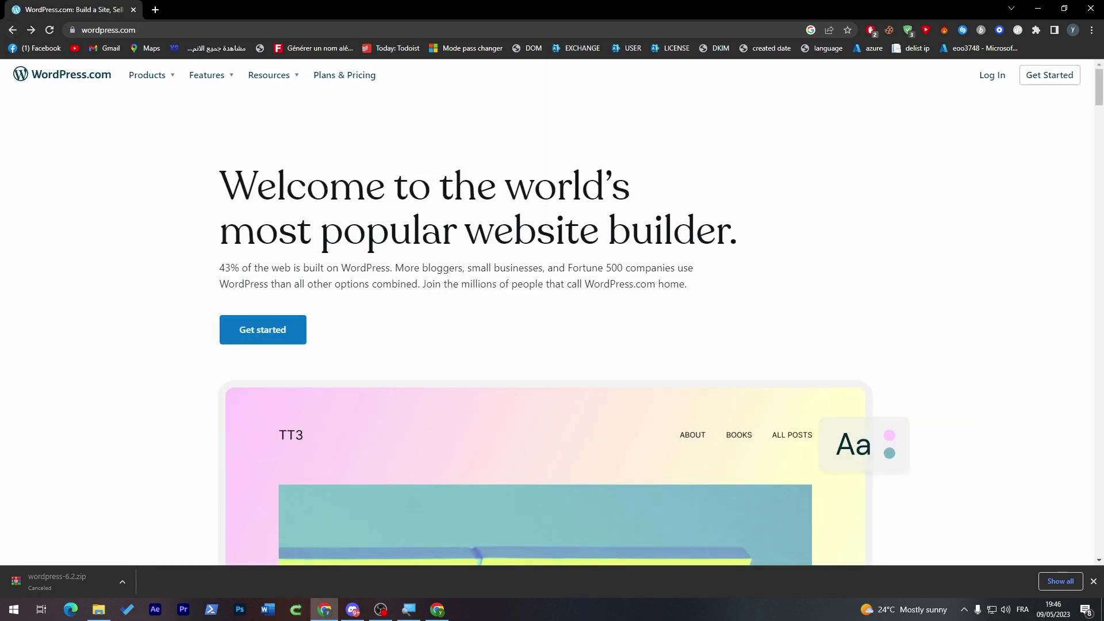
Open Plans & Pricing and switch to Pay Monthly: Personal $9, Premium $18, Business $40, Commerce $70.
left_click(371, 80)
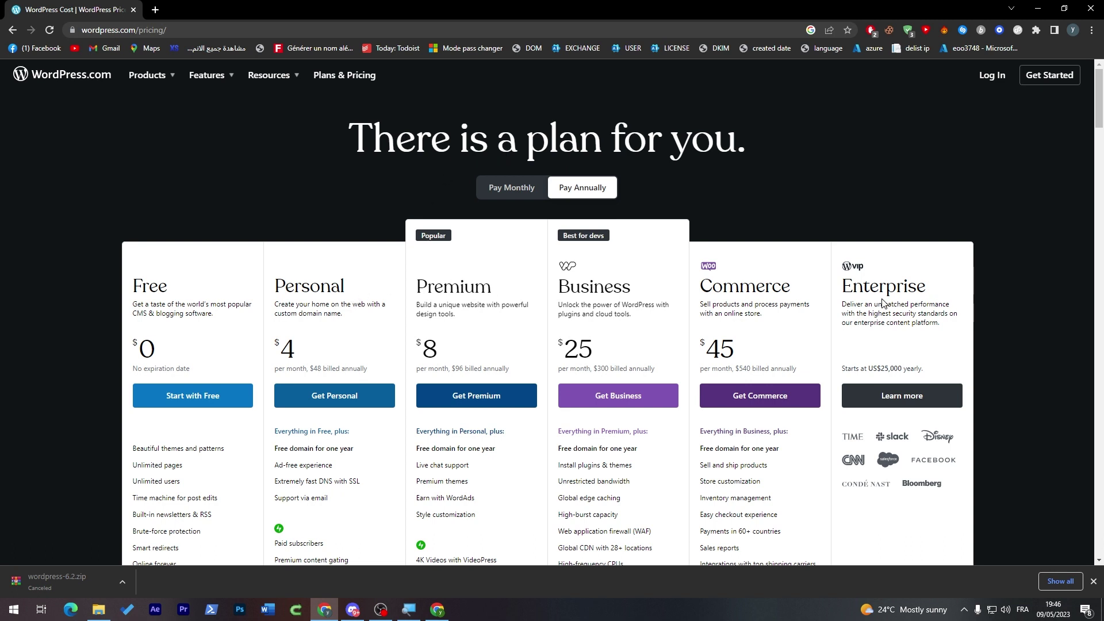
scroll(1015, 139, "down", 2)
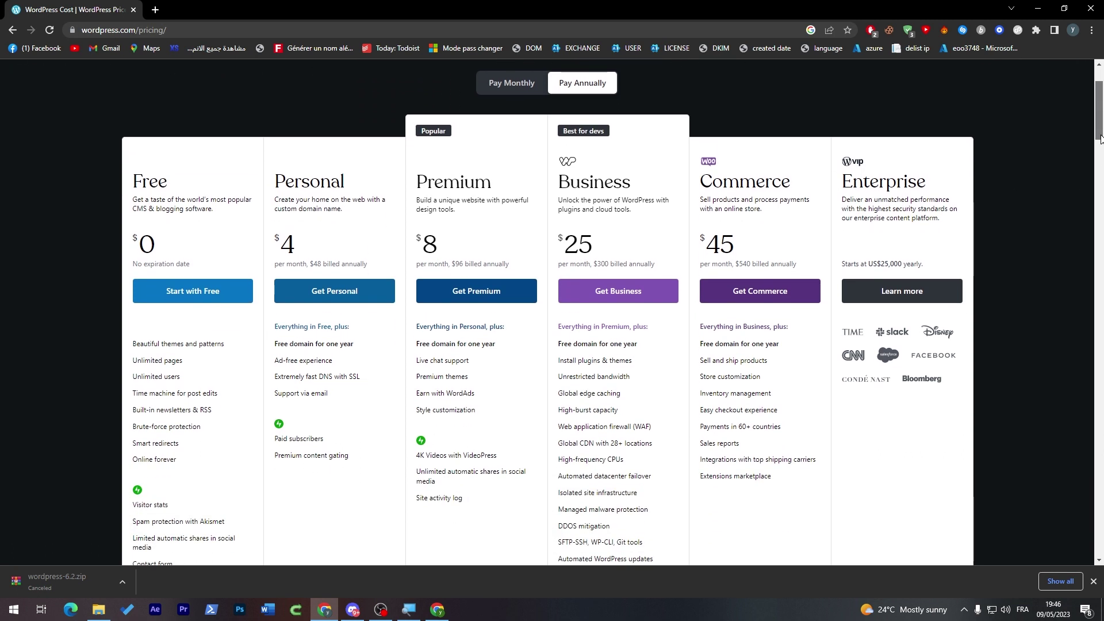
left_click(514, 88)
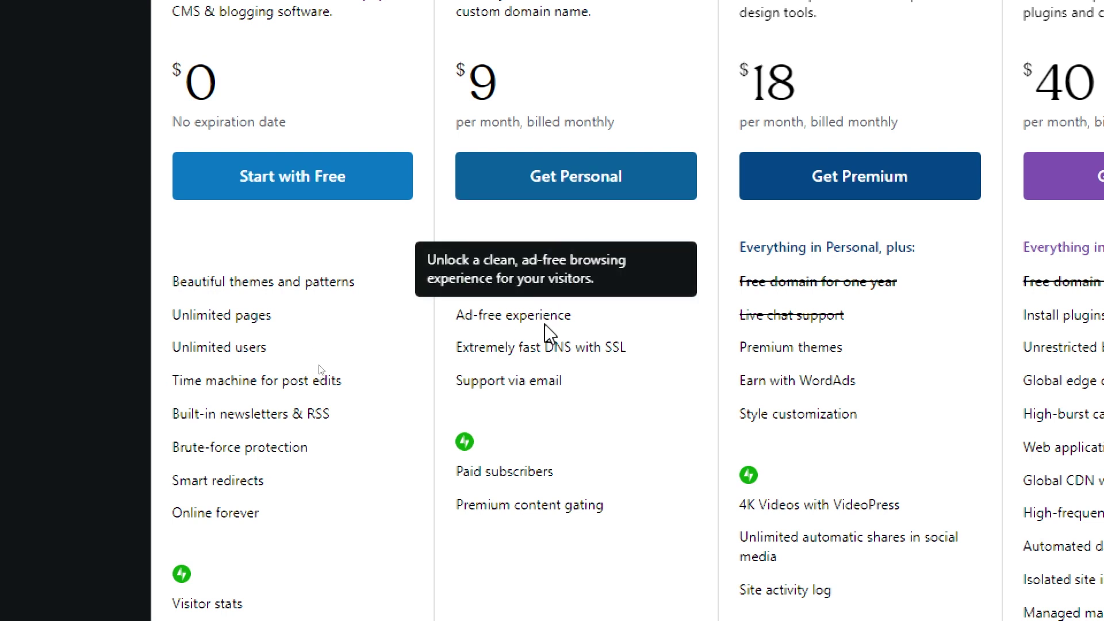
mouse_move(505, 357)
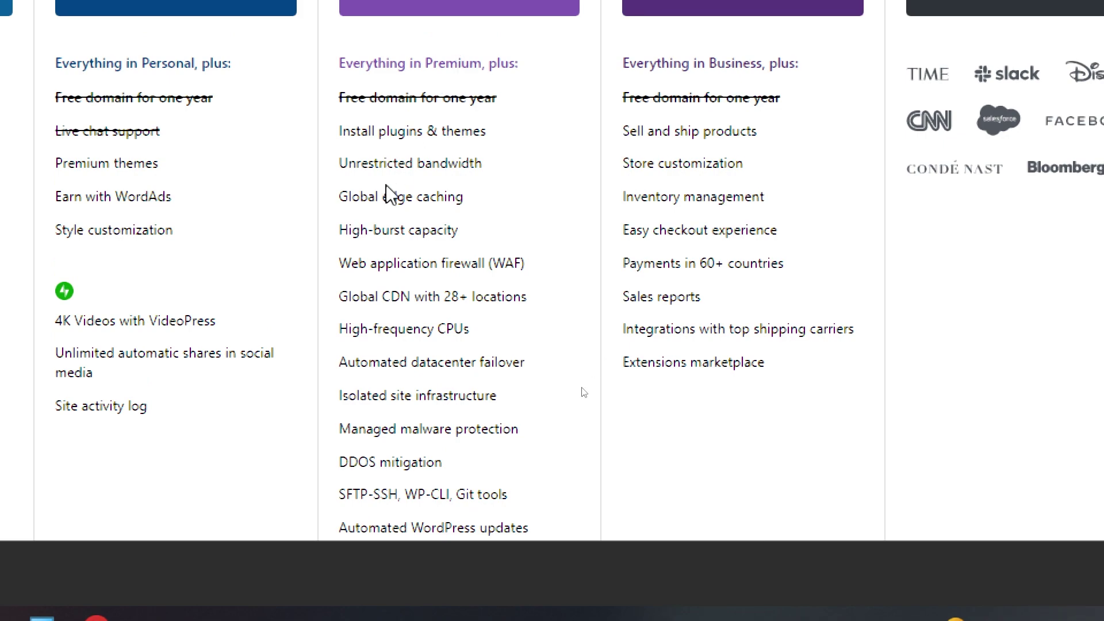
mouse_move(378, 202)
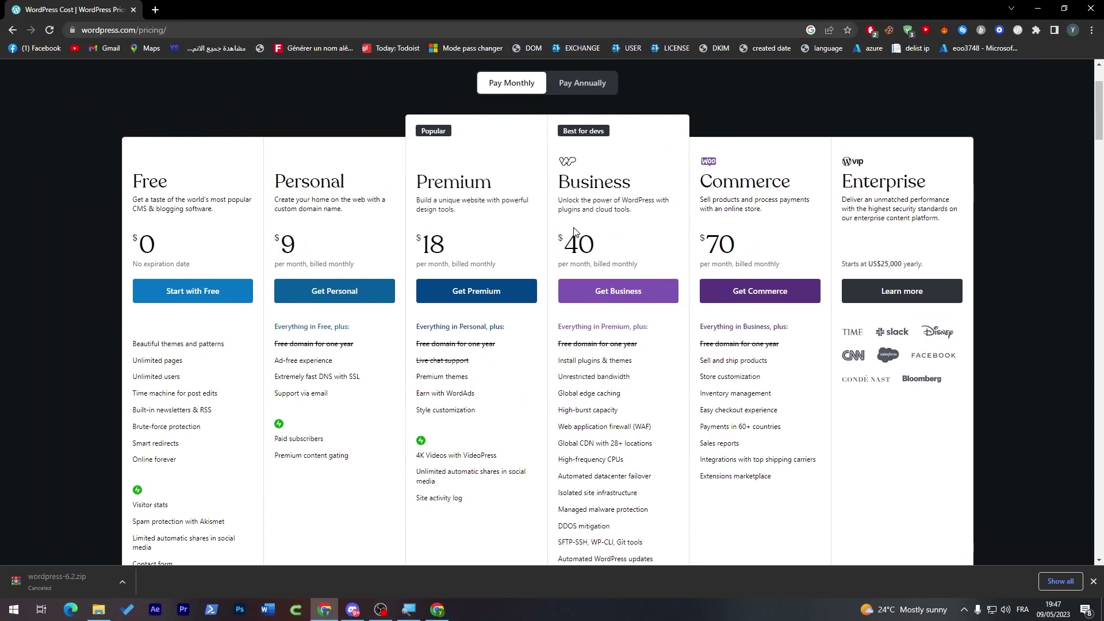
Highlight the Personal, Premium and Business plan names, then scroll through the plan details.
double_click(310, 182)
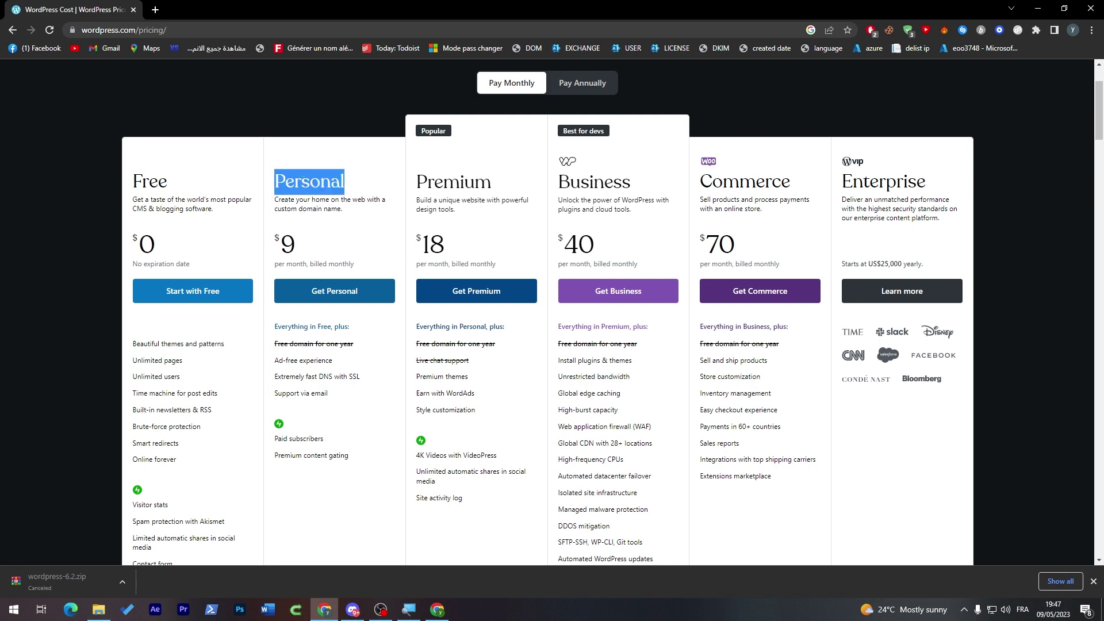
double_click(475, 183)
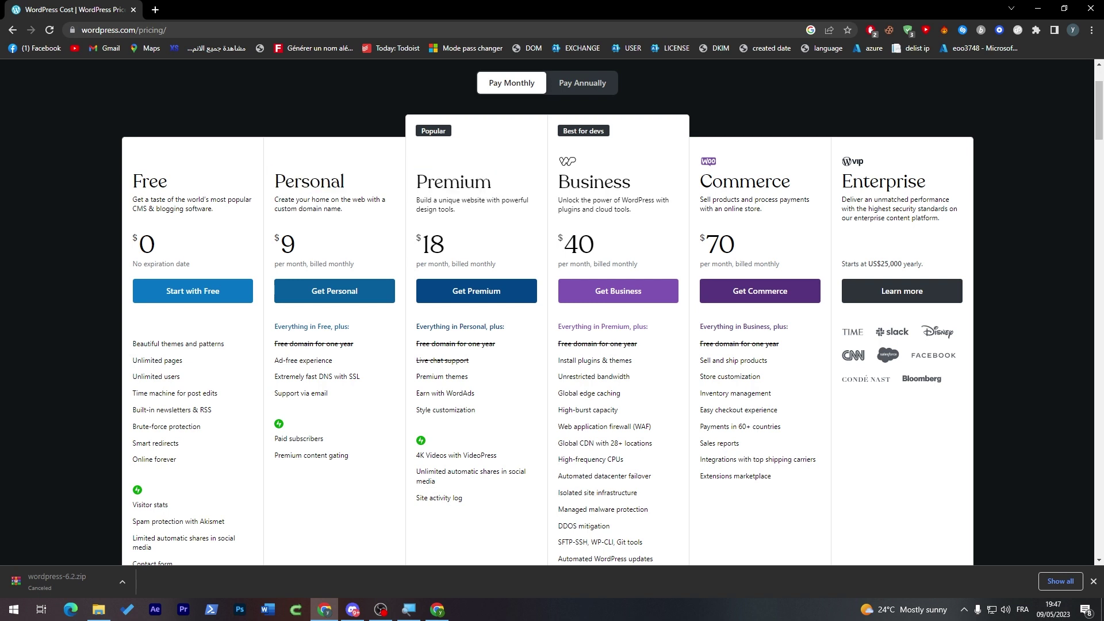
double_click(488, 183)
double_click(594, 182)
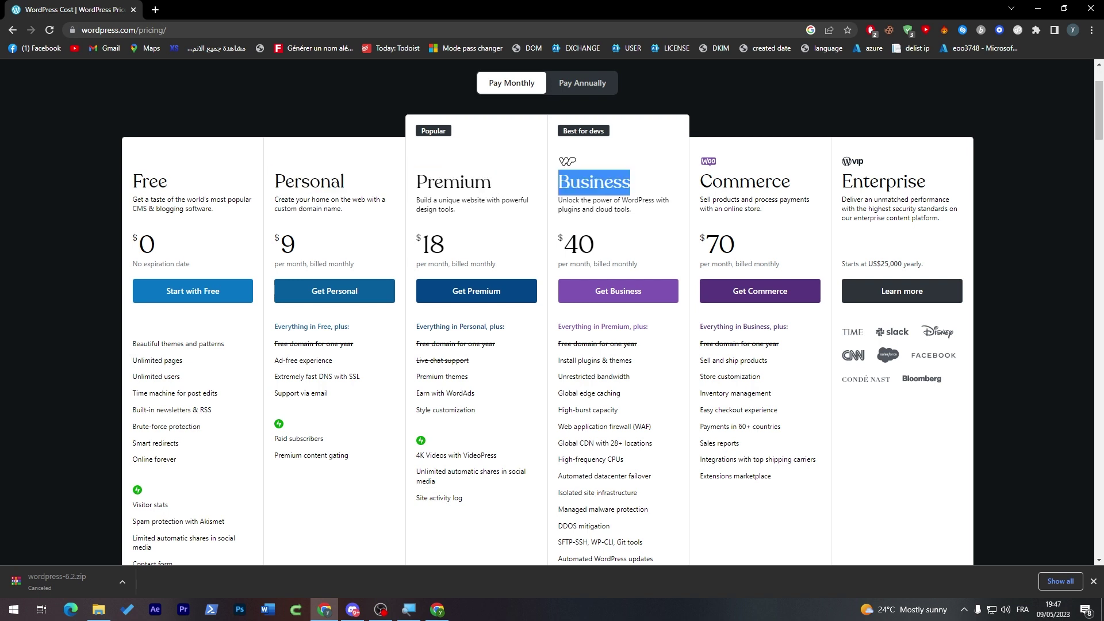
left_click(638, 446)
scroll(1102, 179, "down", 3)
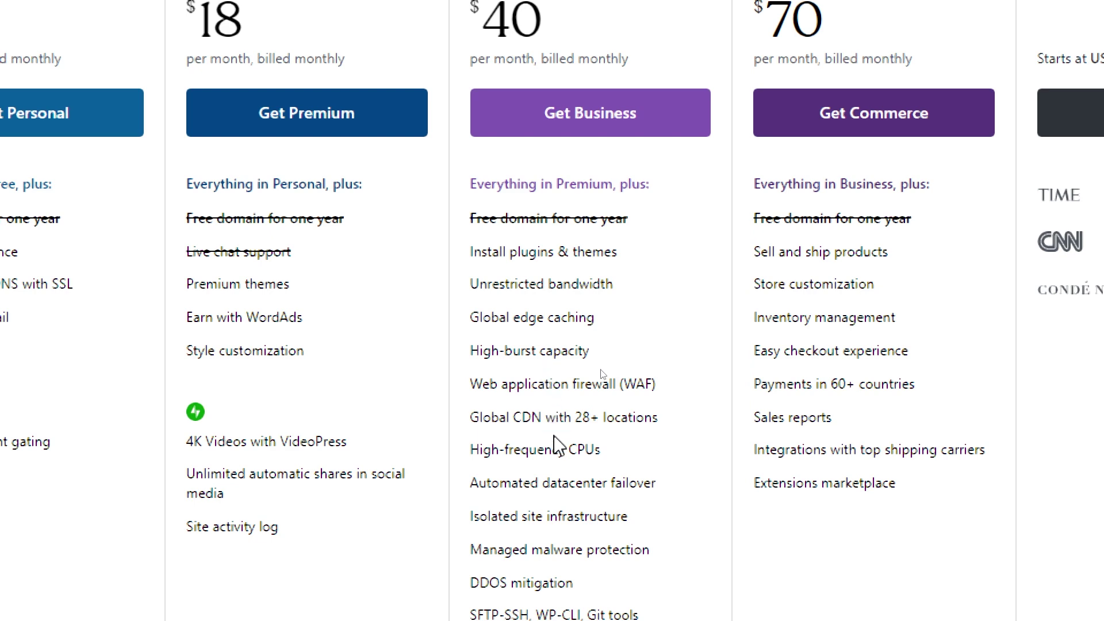
scroll(575, 512, "down", 2)
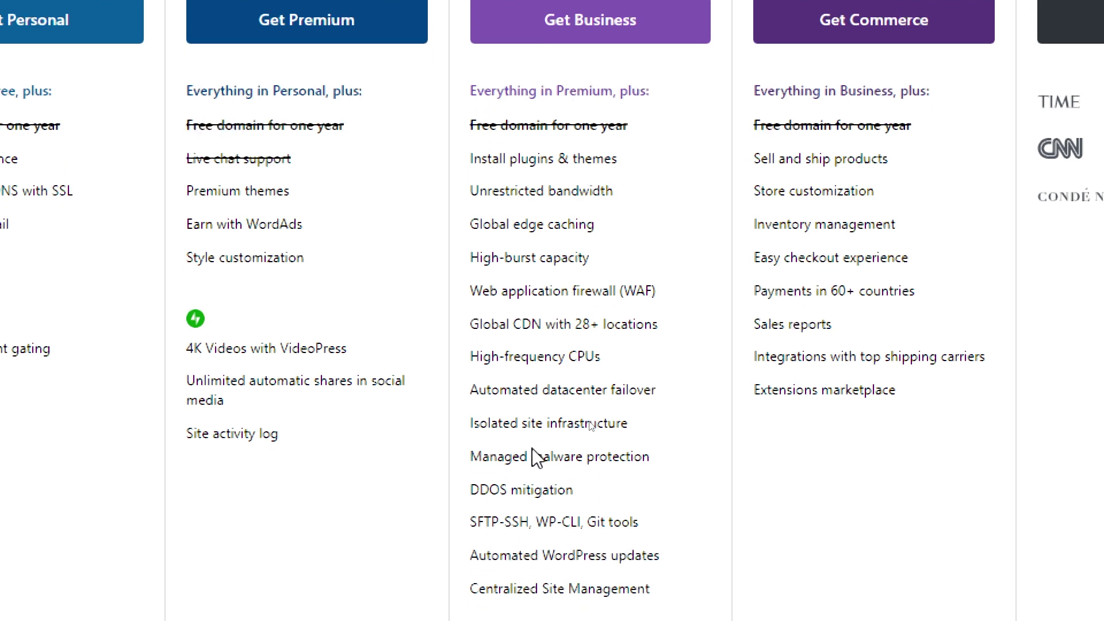
scroll(595, 614, "down", 2)
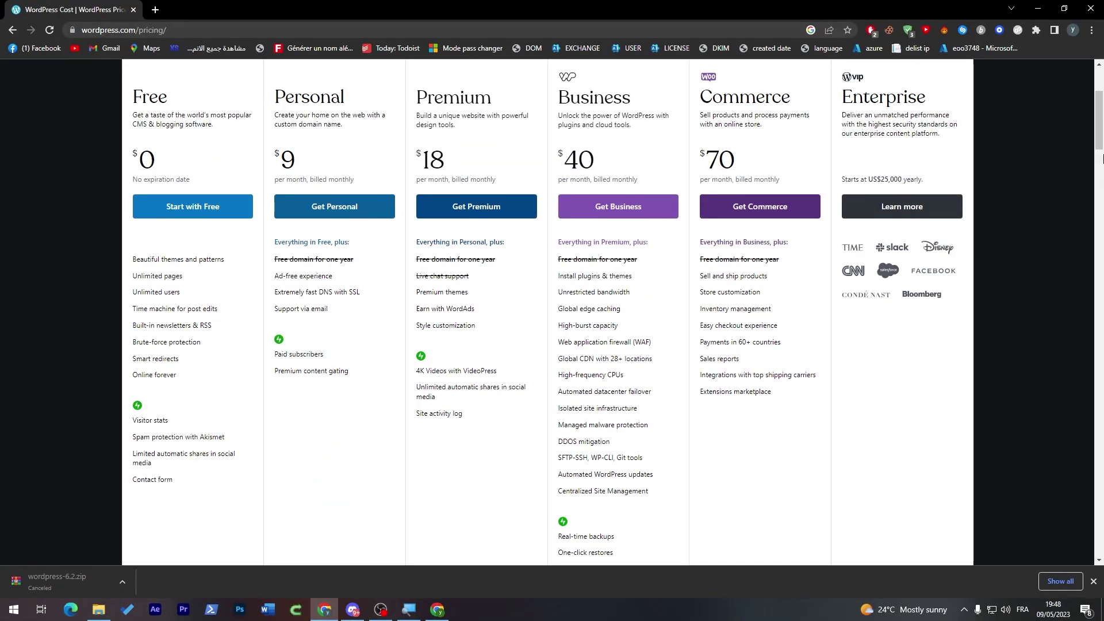
Dismiss the canceled download notice and set pricing to Pay Annually (Business $25, Commerce $45).
left_click_drag(1101, 158, 1101, 135)
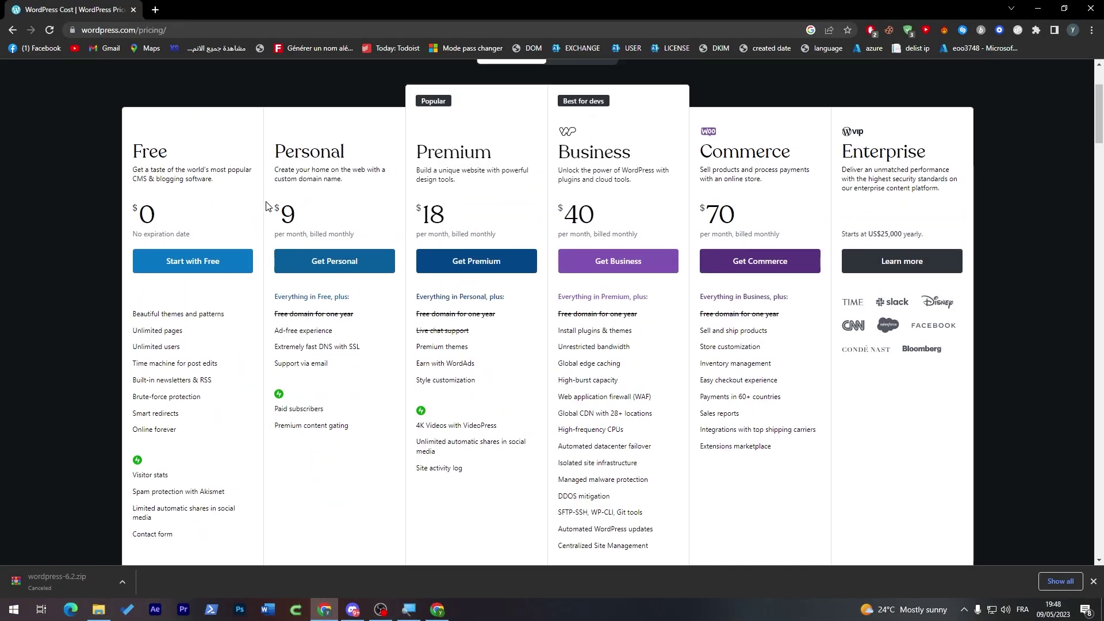
left_click_drag(1101, 137, 1101, 128)
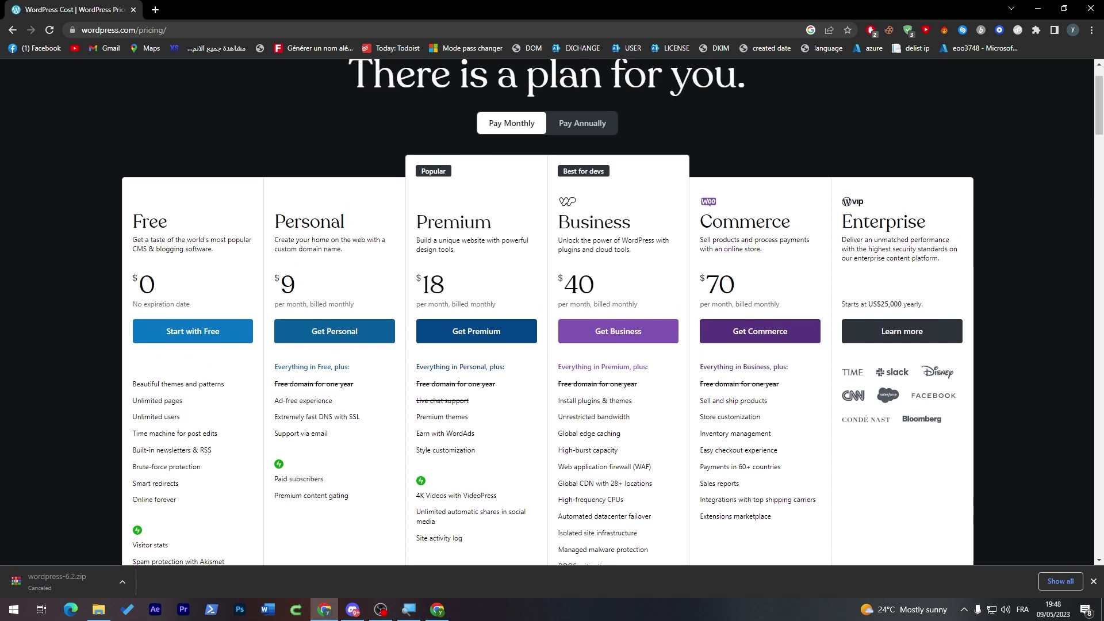
left_click(1094, 581)
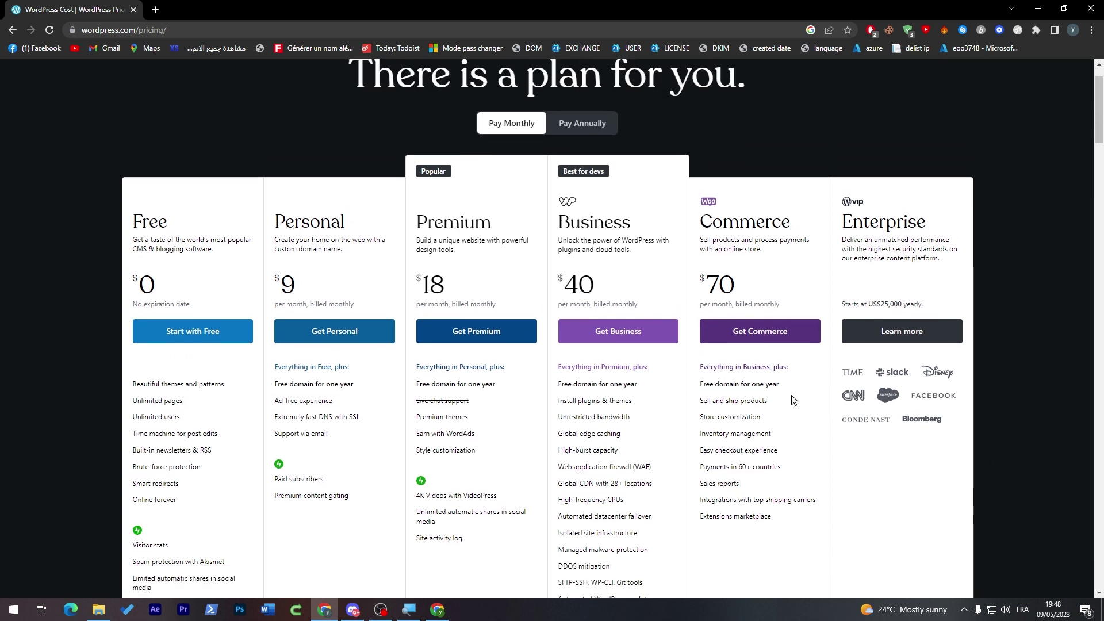
left_click(580, 125)
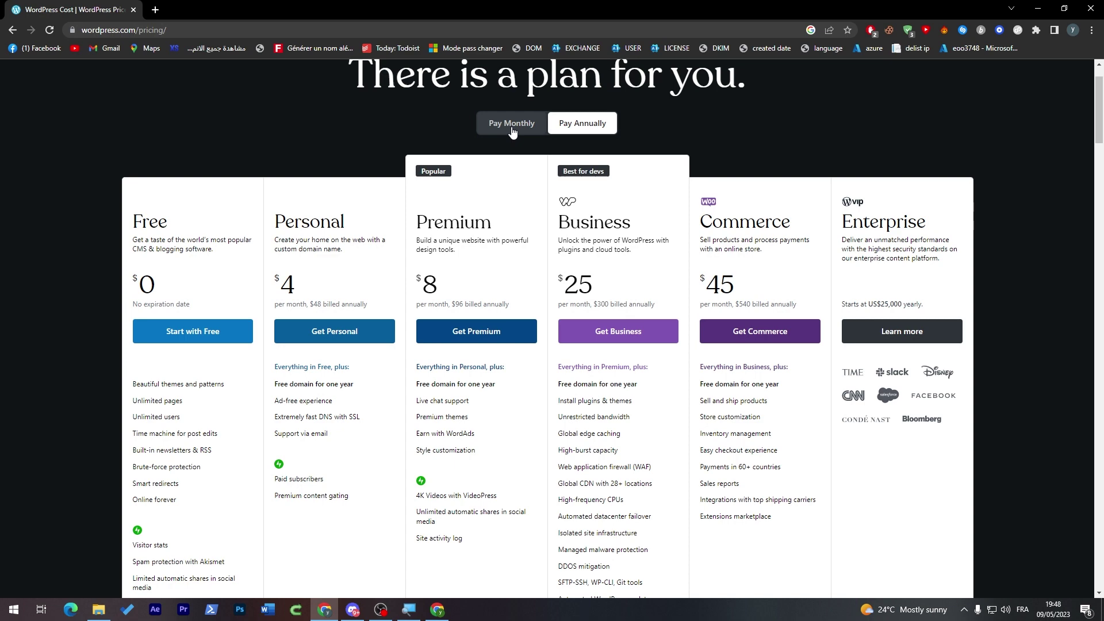
left_click(513, 124)
left_click(580, 126)
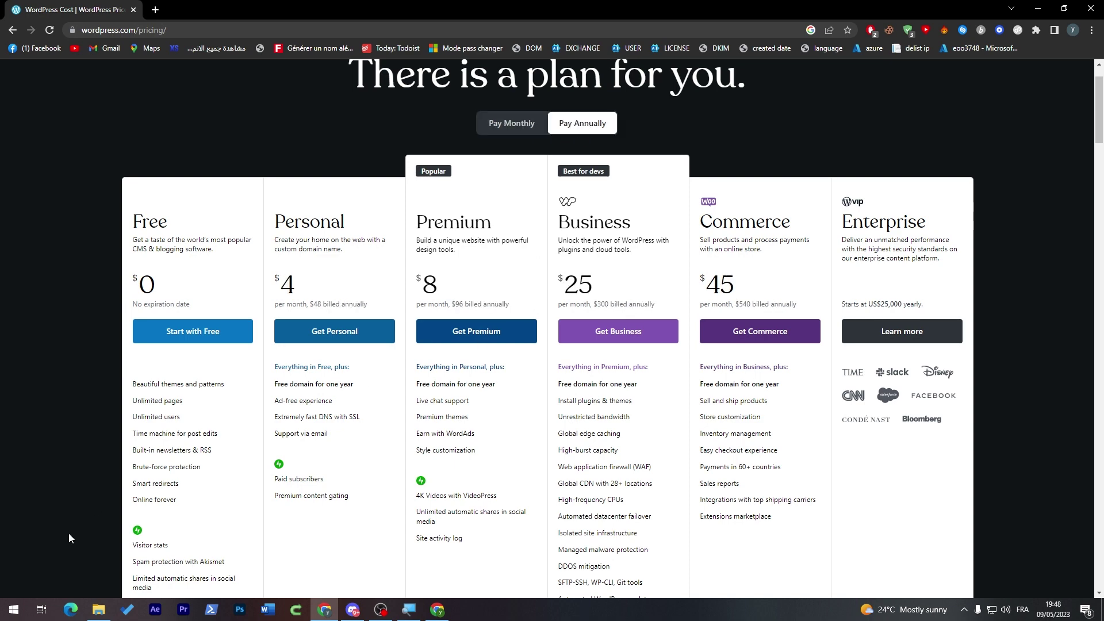
Launch Calculator via Start search 'calc' and compute 45 × 12 = 540.
left_click(14, 611)
type("calc")
key("Return")
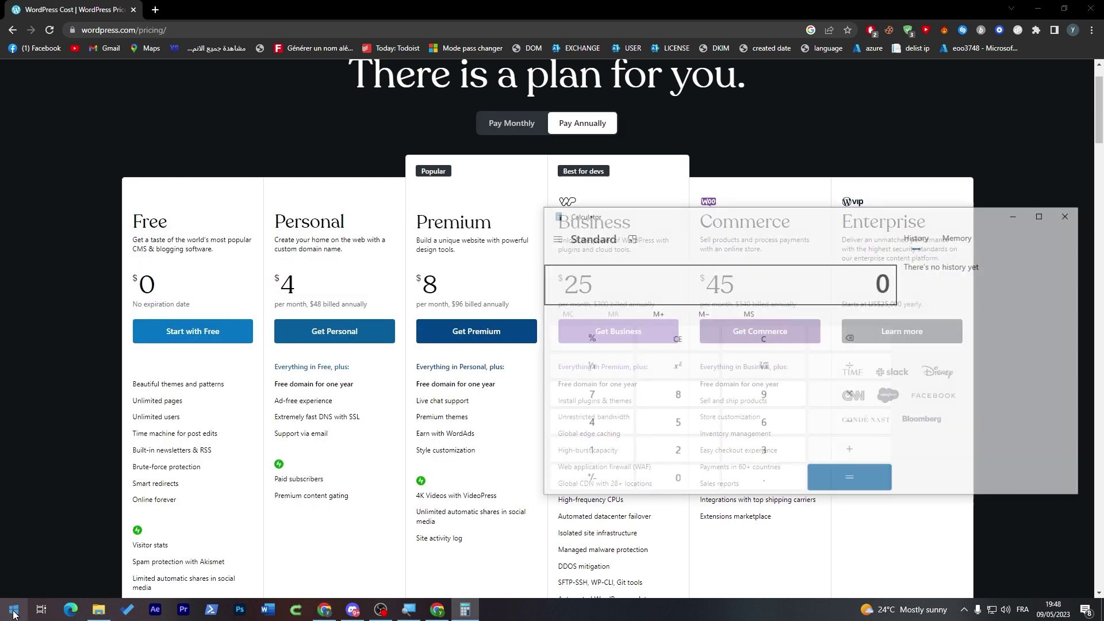
left_click_drag(757, 222, 237, 121)
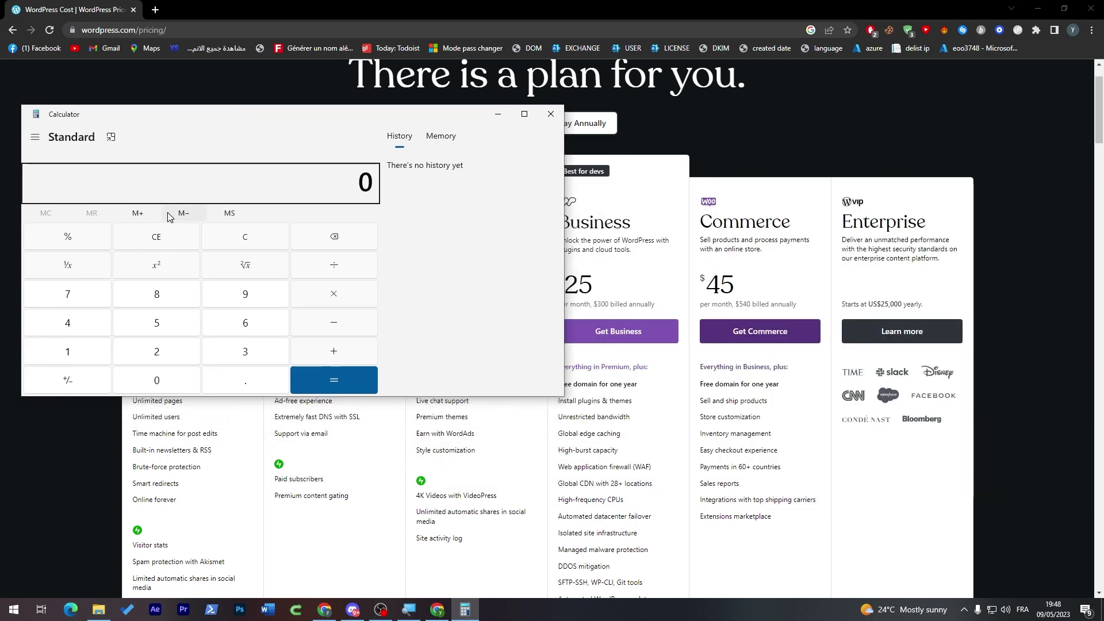
left_click(86, 326)
left_click(156, 322)
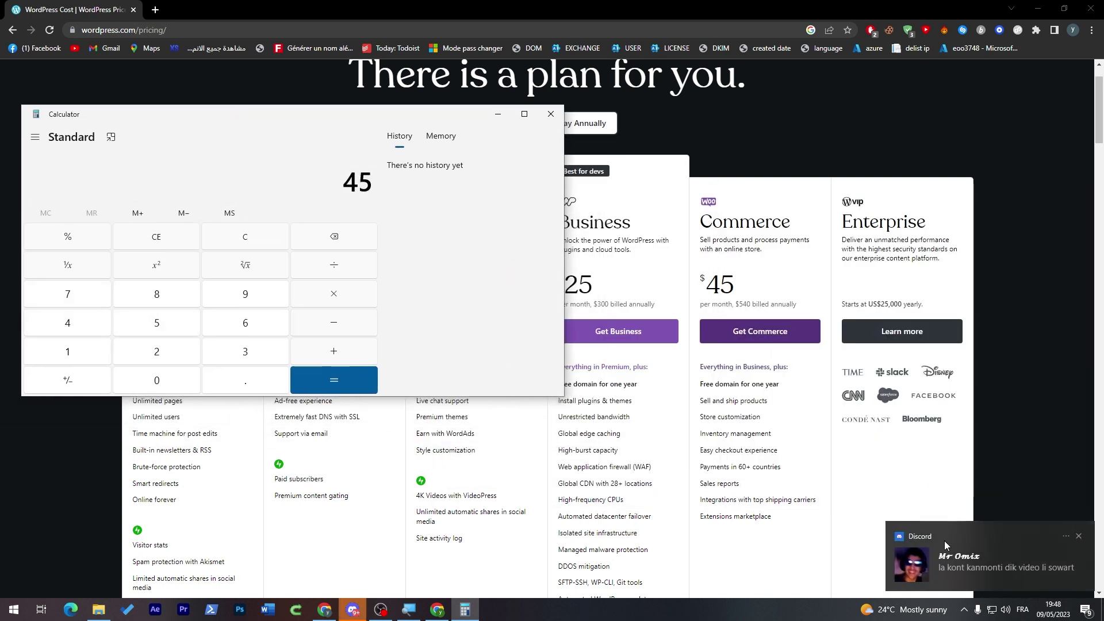
type("88")
key("BackSpace")
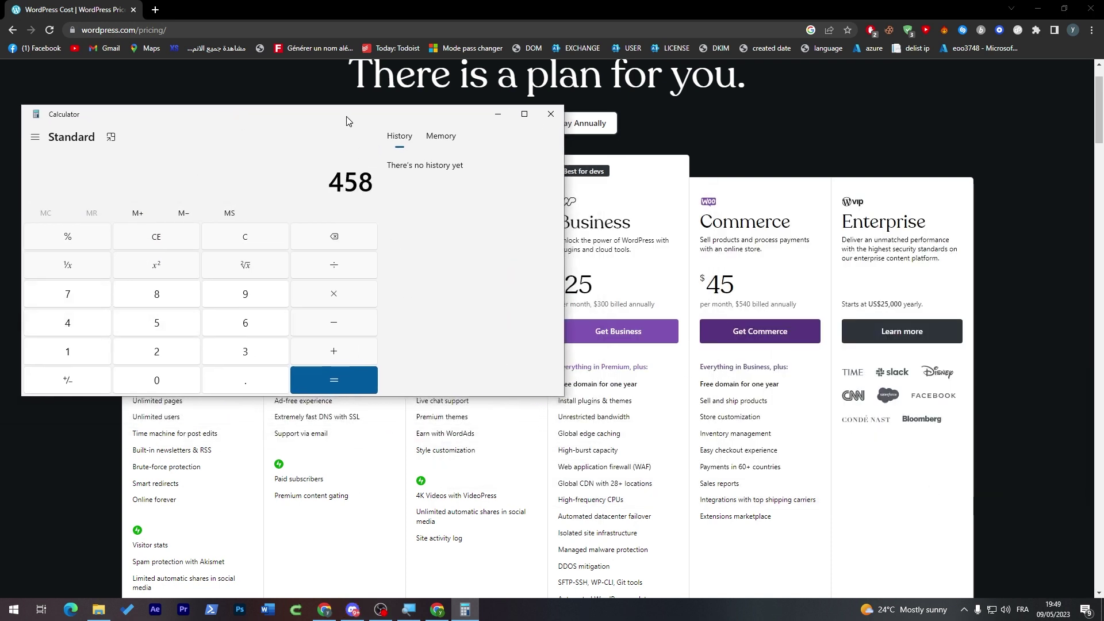
key("BackSpace")
left_click_drag(348, 121, 797, 81)
left_click(611, 323)
left_click(666, 322)
left_click(843, 342)
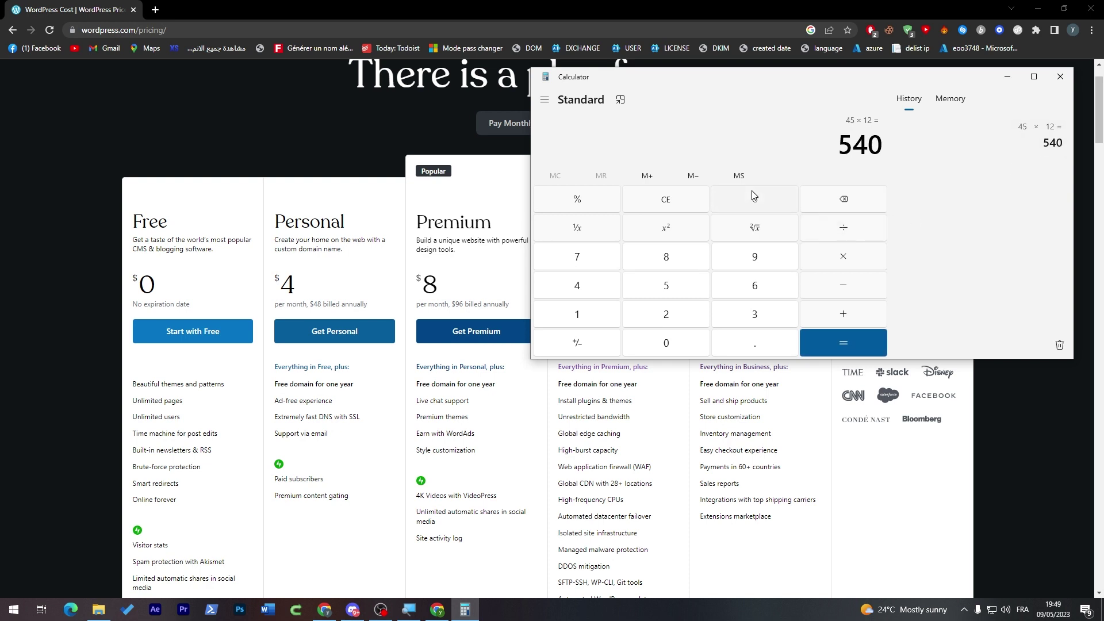
left_click(752, 194)
Switch the plans to monthly prices, compute 70 × 12 = 840, and close Calculator.
left_click_drag(723, 87, 887, 133)
left_click(512, 123)
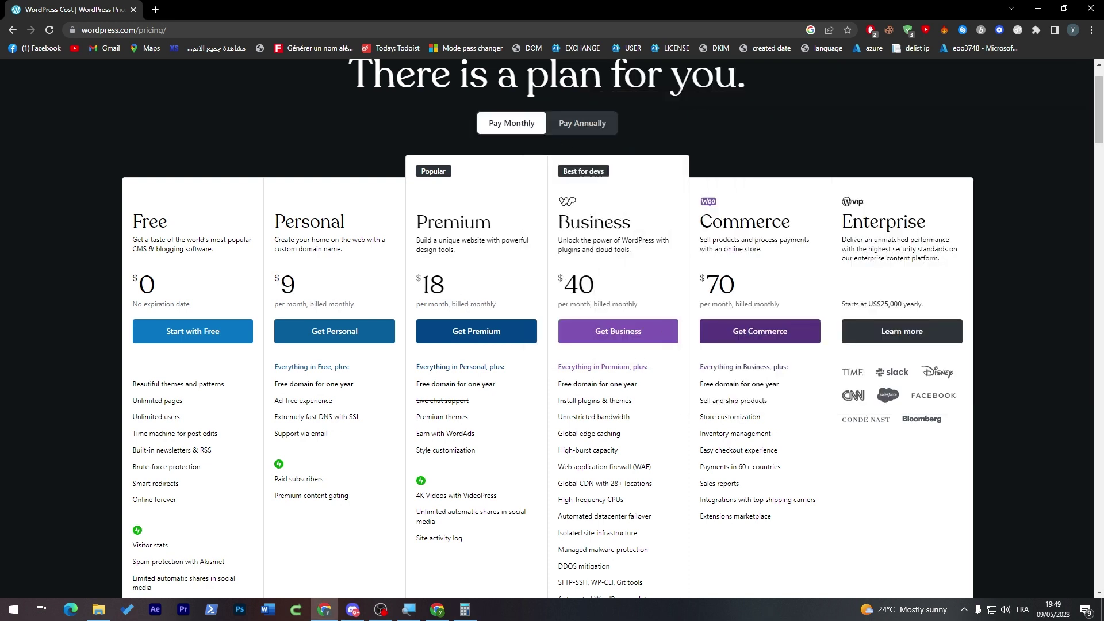
left_click(464, 610)
left_click_drag(748, 125, 175, 140)
left_click(177, 326)
left_click(254, 400)
left_click(425, 322)
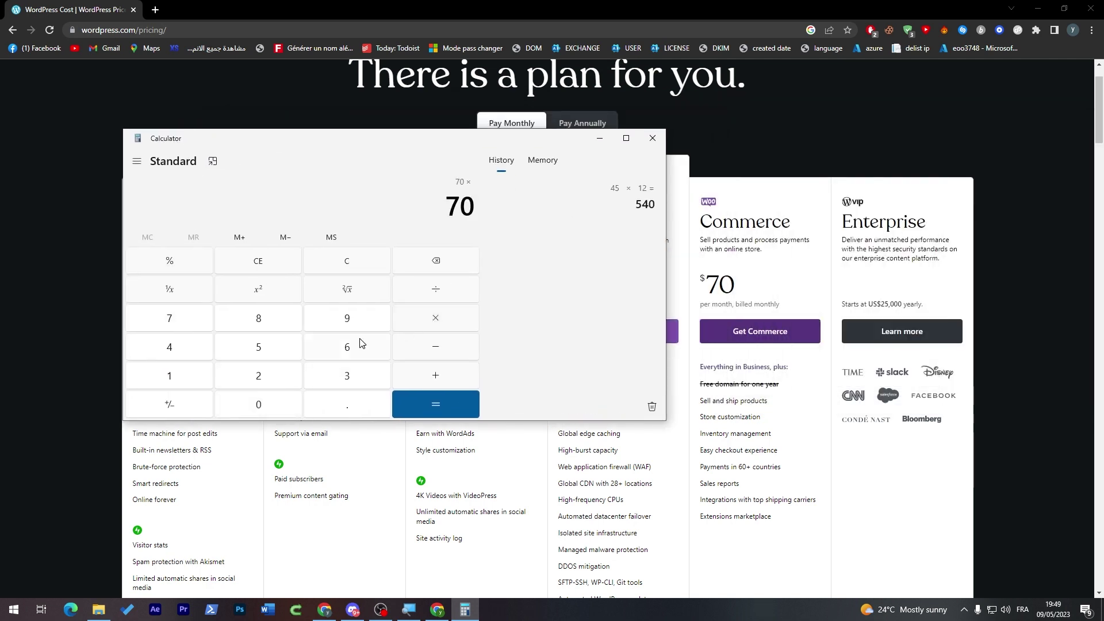
left_click(202, 380)
left_click(256, 384)
left_click(415, 401)
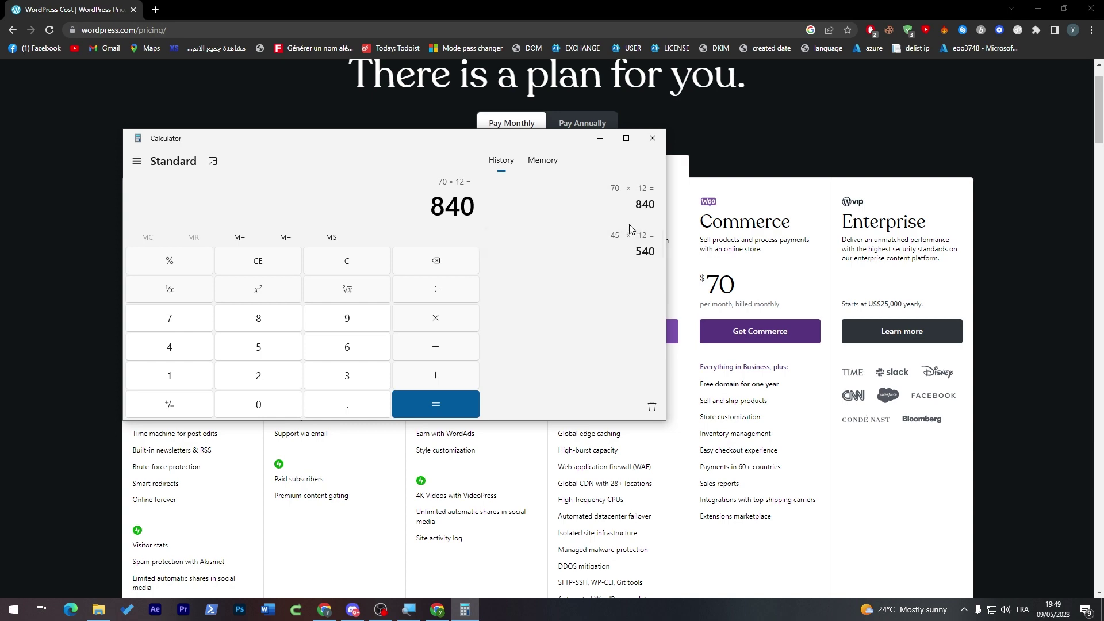
left_click(652, 139)
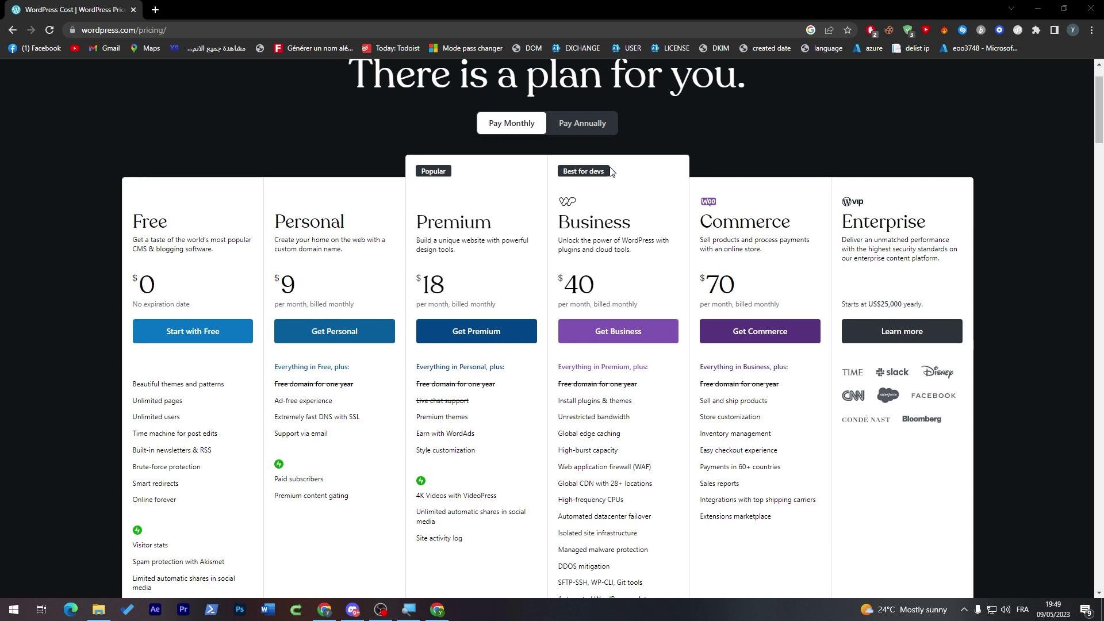
Set WordPress.com pricing back to Pay Annually and open a new tab's address bar.
left_click(586, 133)
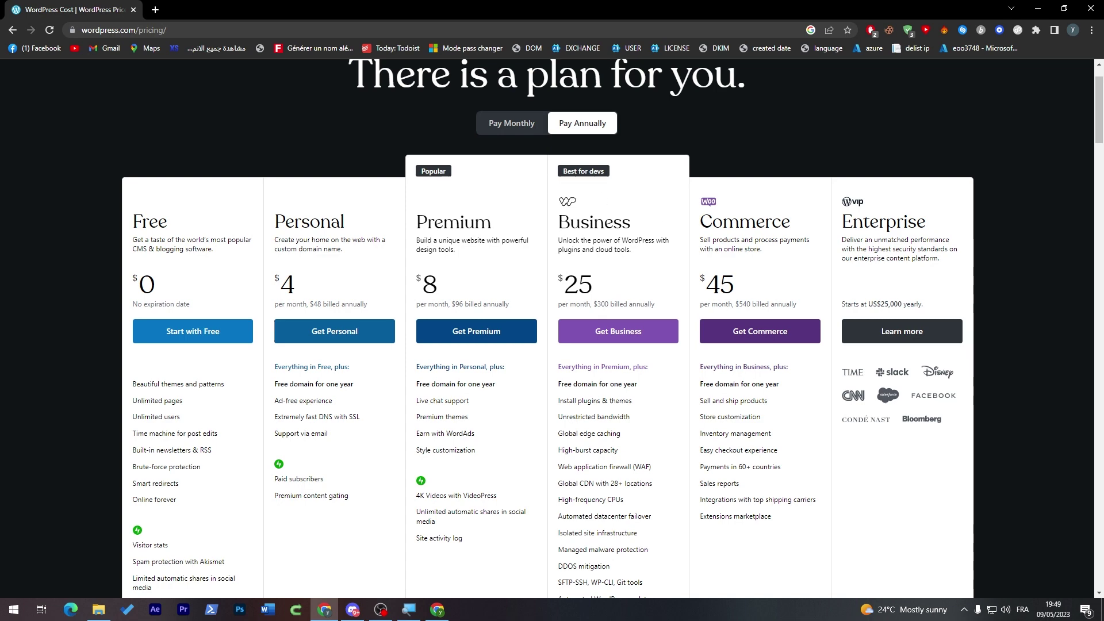
mouse_move(1100, 132)
left_mouse_down()
mouse_move(1100, 151)
mouse_move(1100, 121)
left_mouse_up()
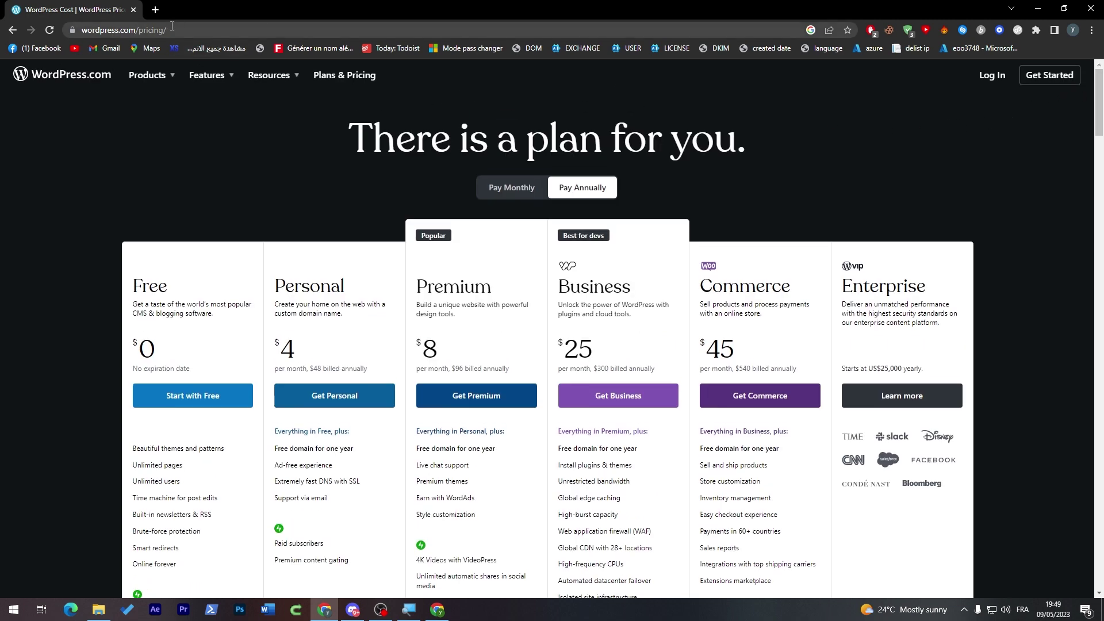
left_click(155, 10)
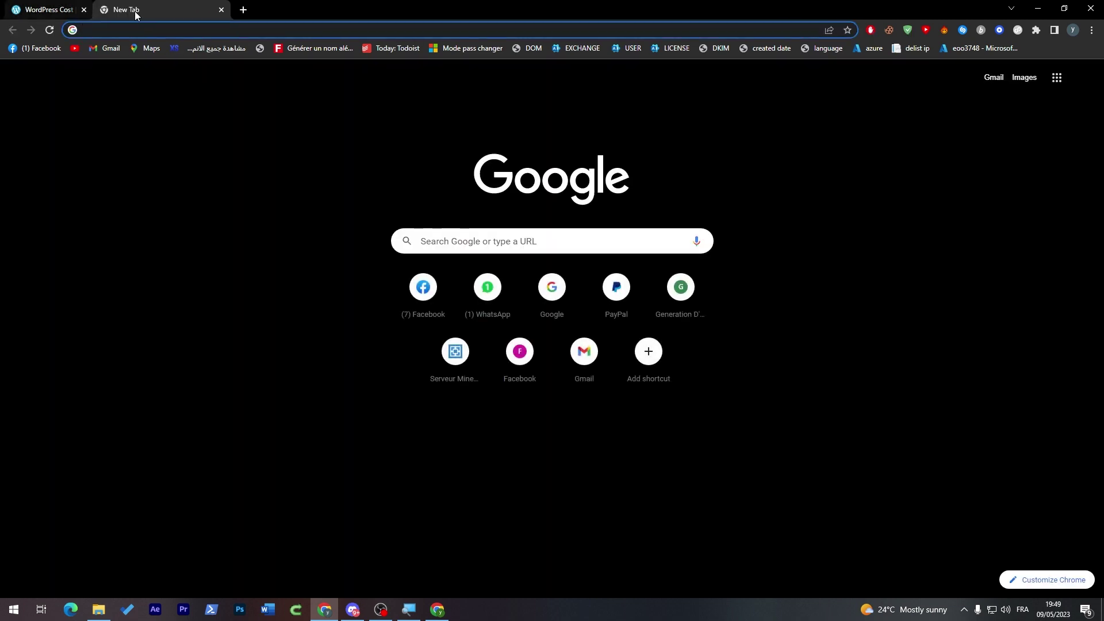
left_click(139, 31)
Go to localhost, open the local WordPress site, then load localhost/wordpress/wp-login.php.
type("loc")
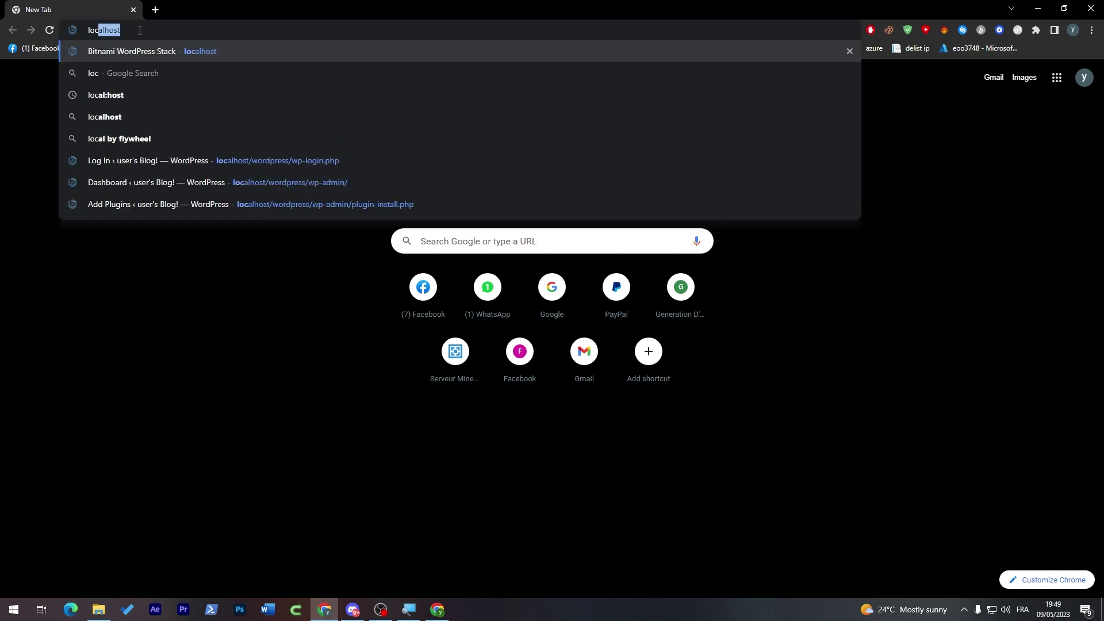
key("Return")
left_click(589, 200)
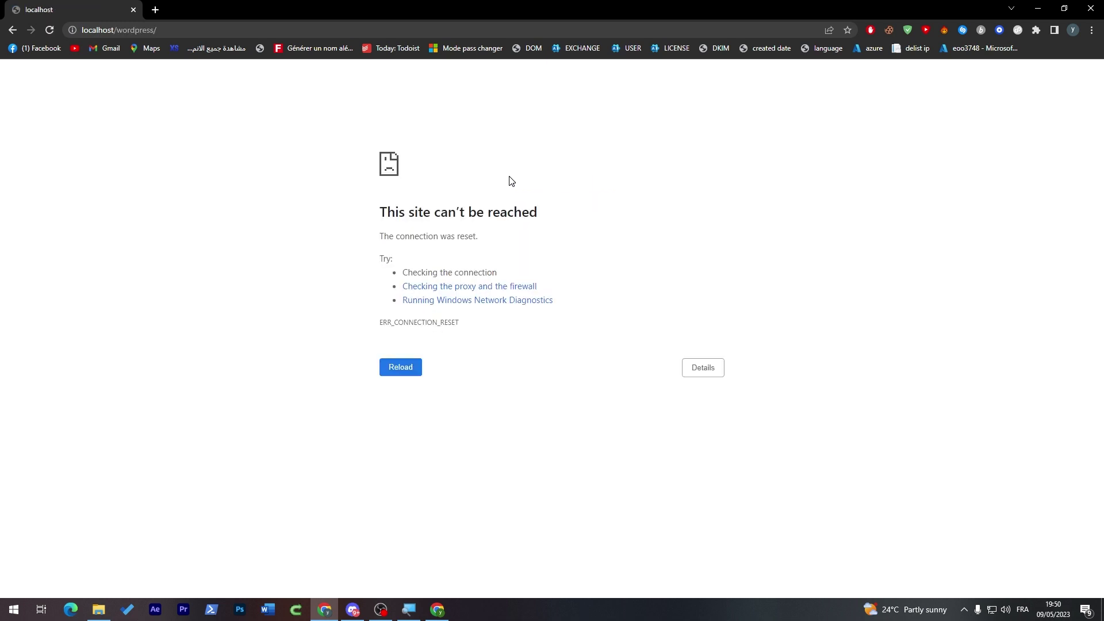
left_click(179, 29)
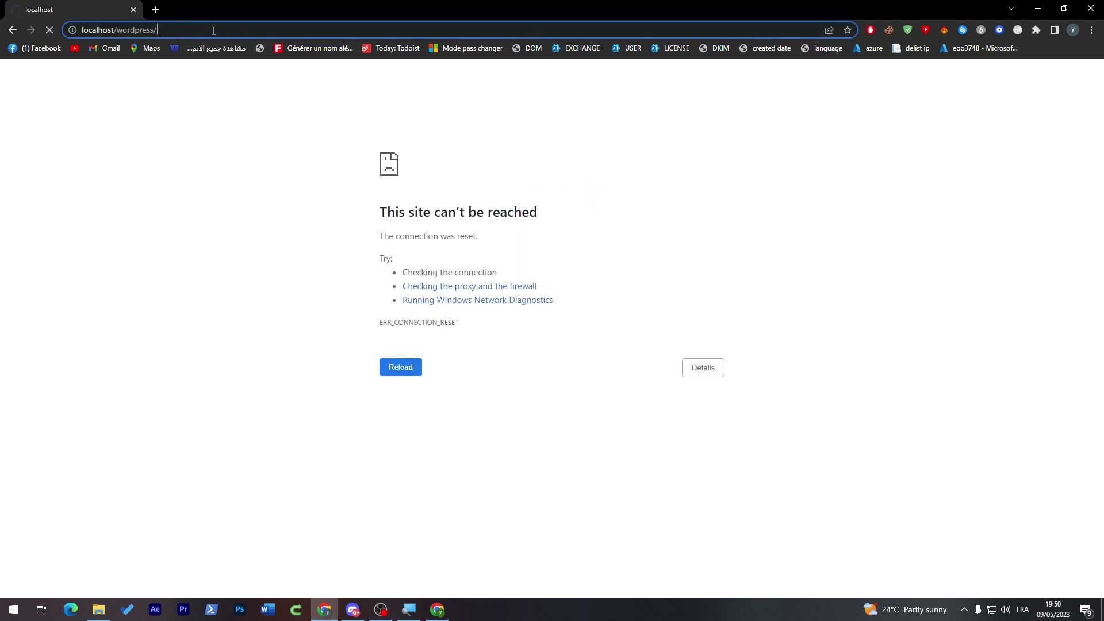
type("wp-")
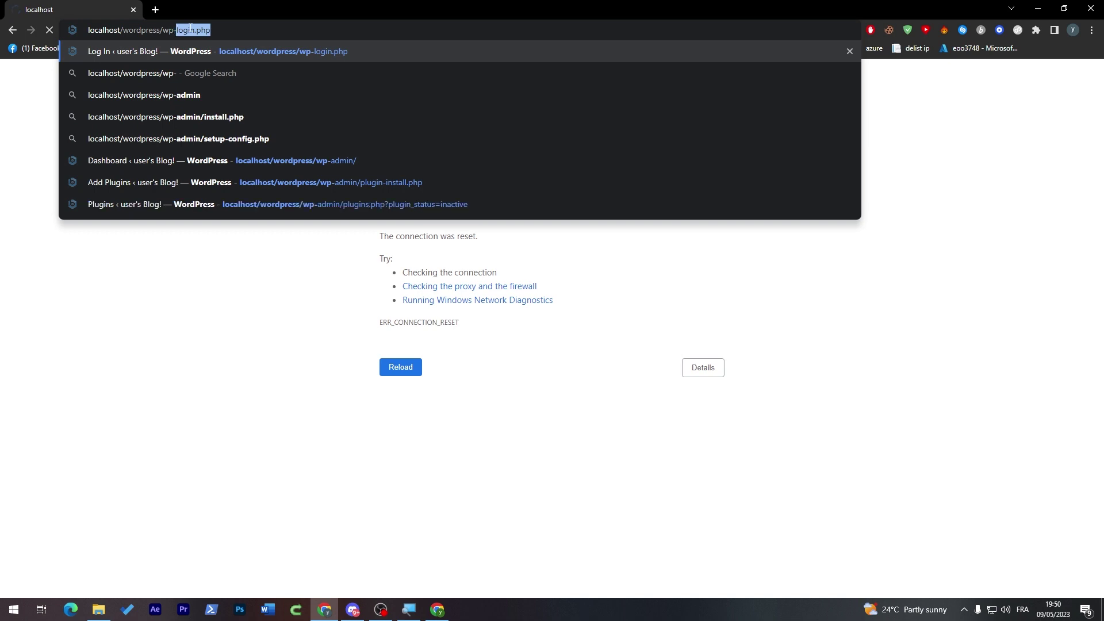
key("Return")
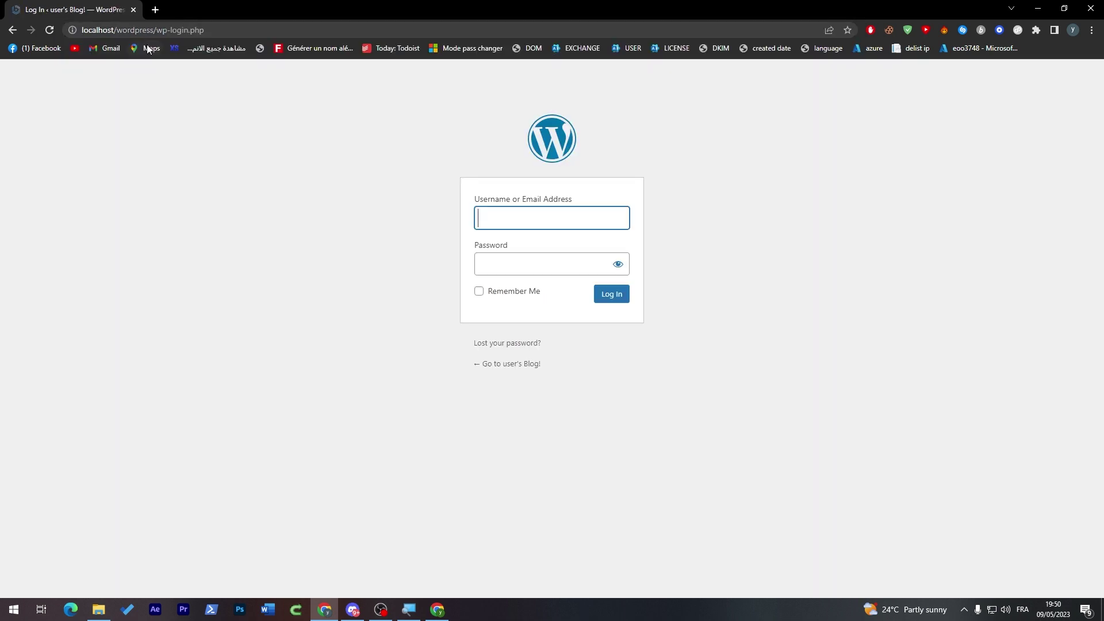
Log in to the local WordPress site with the account's username and password.
left_click(537, 221)
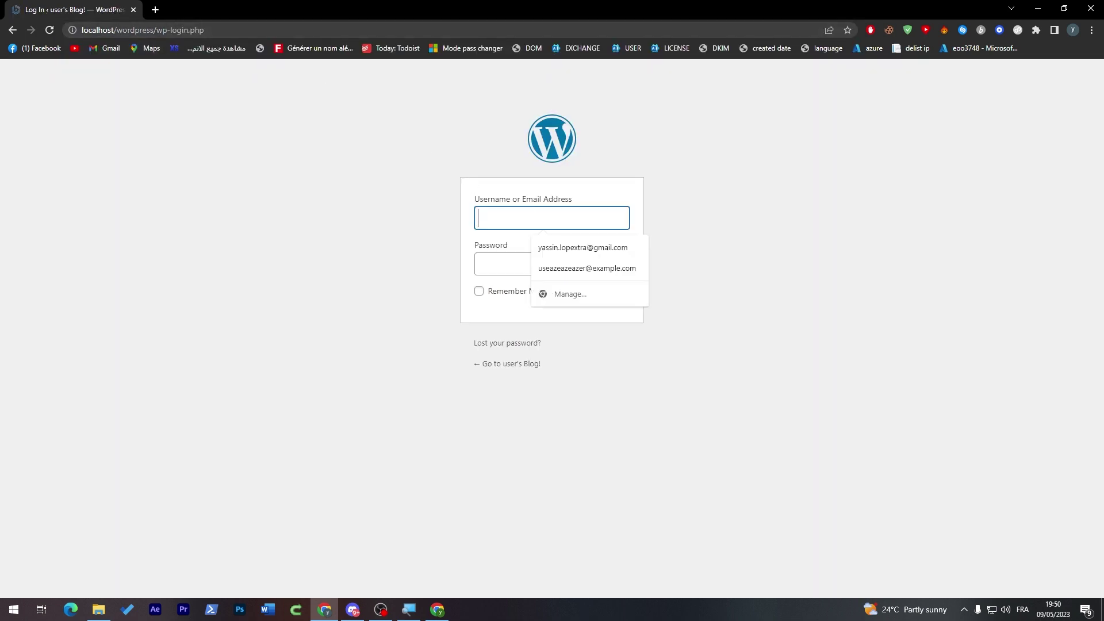
type("user")
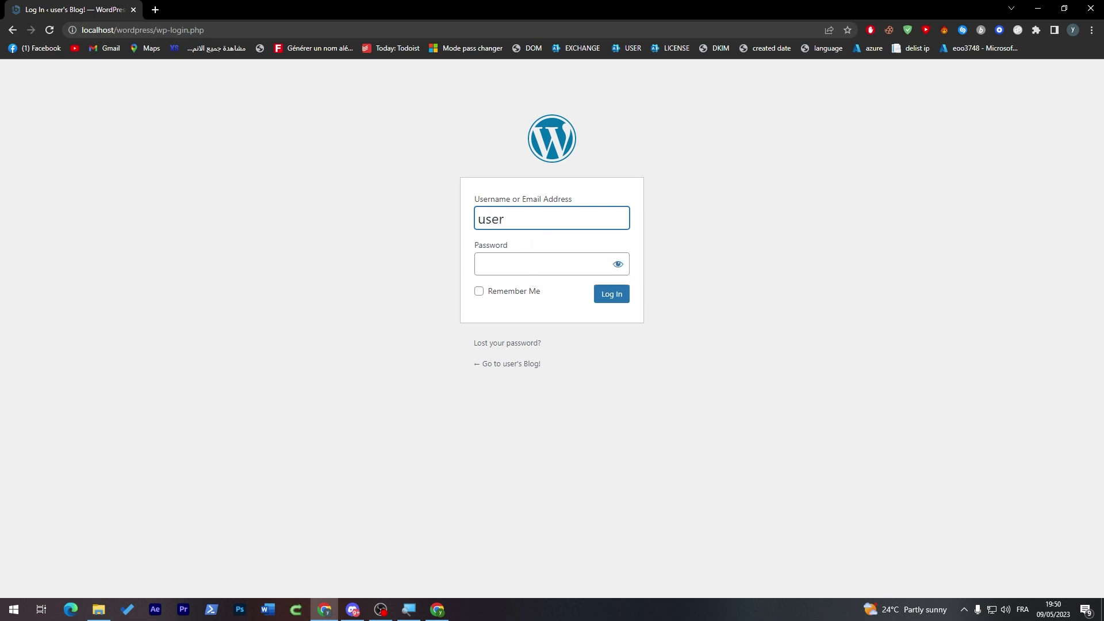
key("Tab")
type("***")
left_click(610, 294)
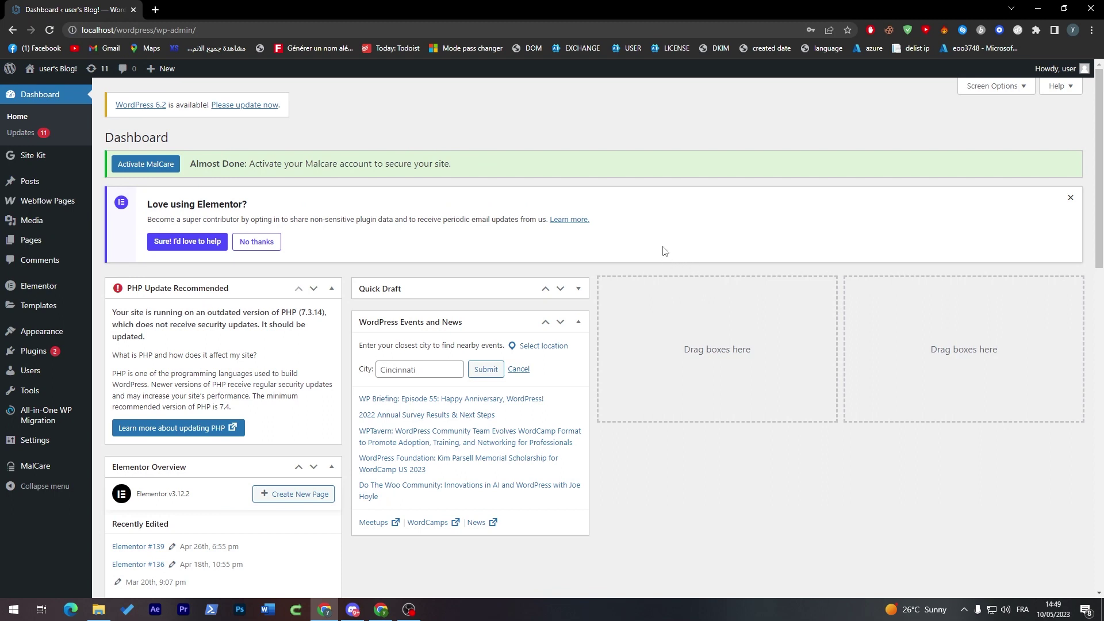
Go to Plugins > Add New and reveal the Upload Plugin zip form.
mouse_move(71, 351)
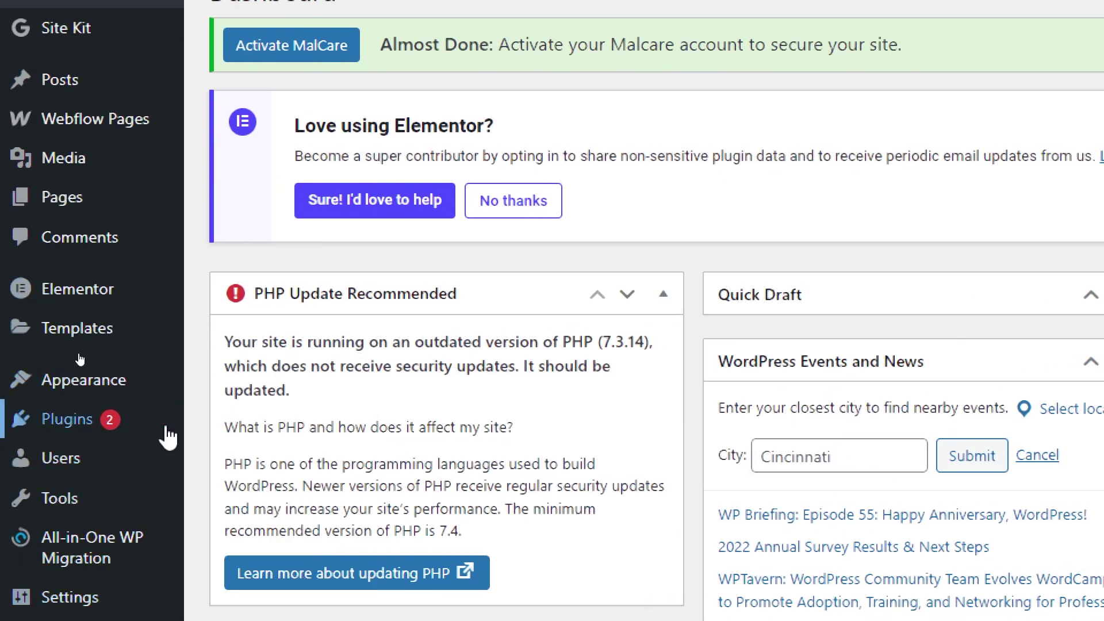
mouse_move(88, 339)
mouse_move(84, 429)
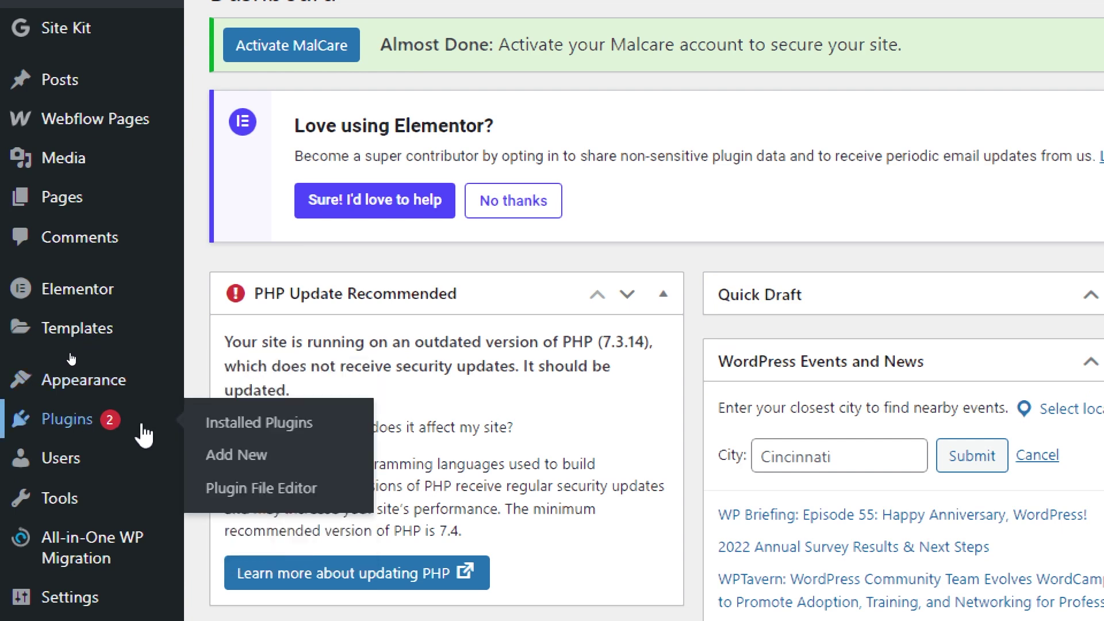
left_click(253, 454)
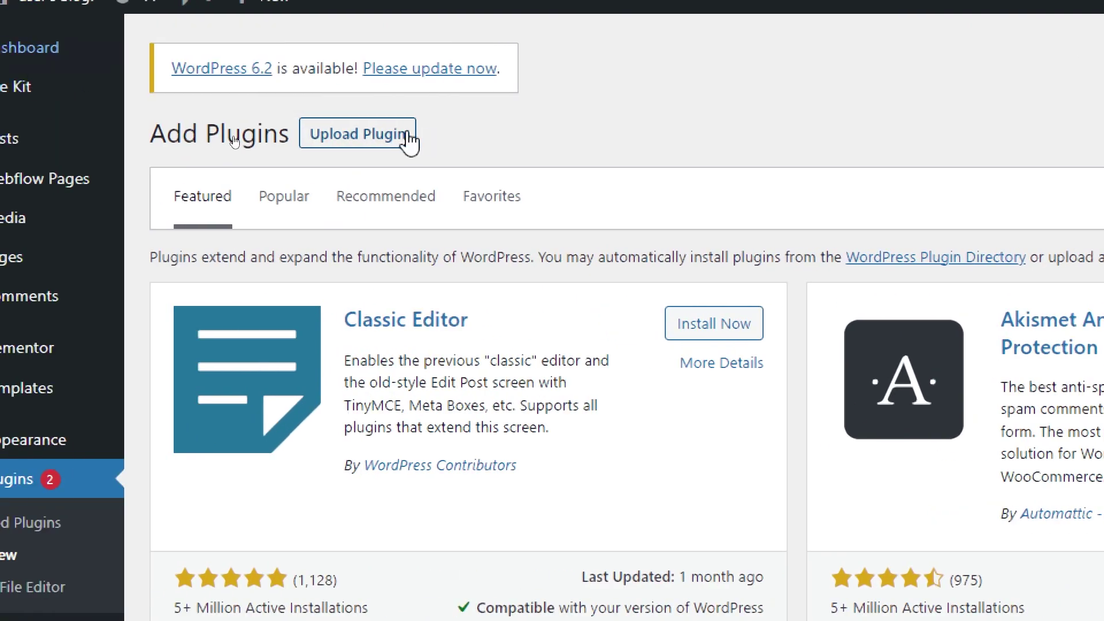
left_click(195, 138)
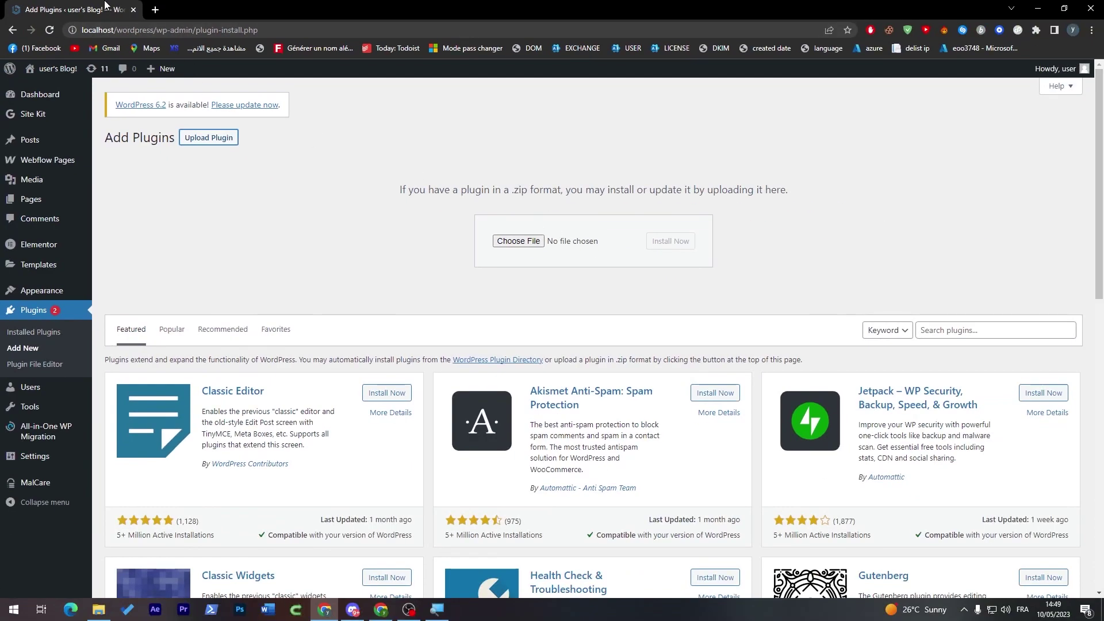
In a new tab, search Google for 'yoast seo plugin' and open the yoast.com plugin page.
left_click(154, 10)
type("y")
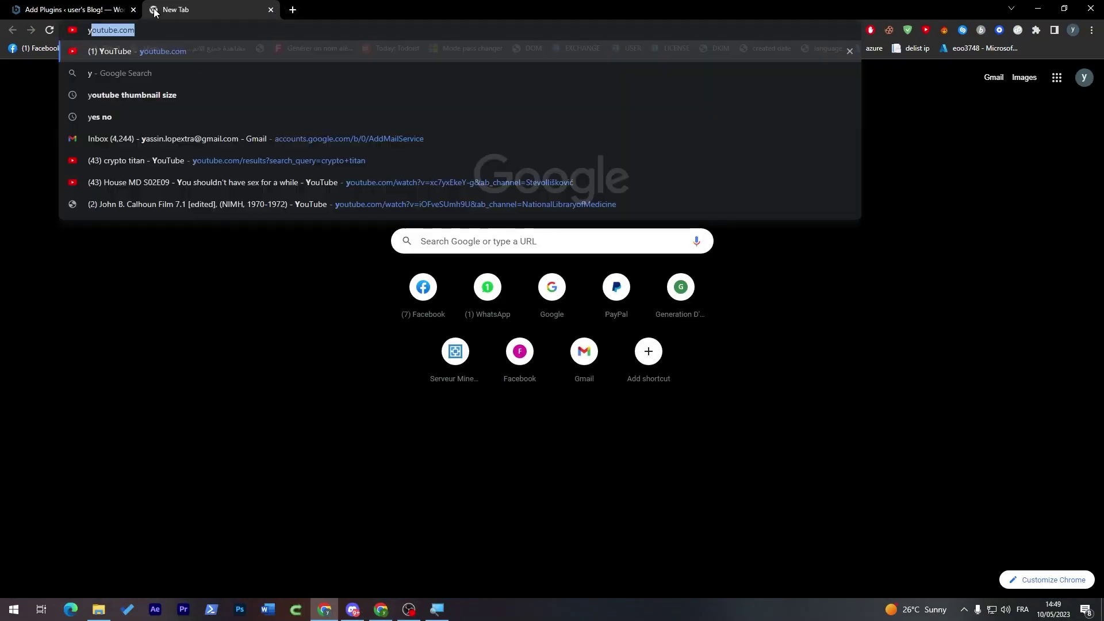
type("oast seo plugin")
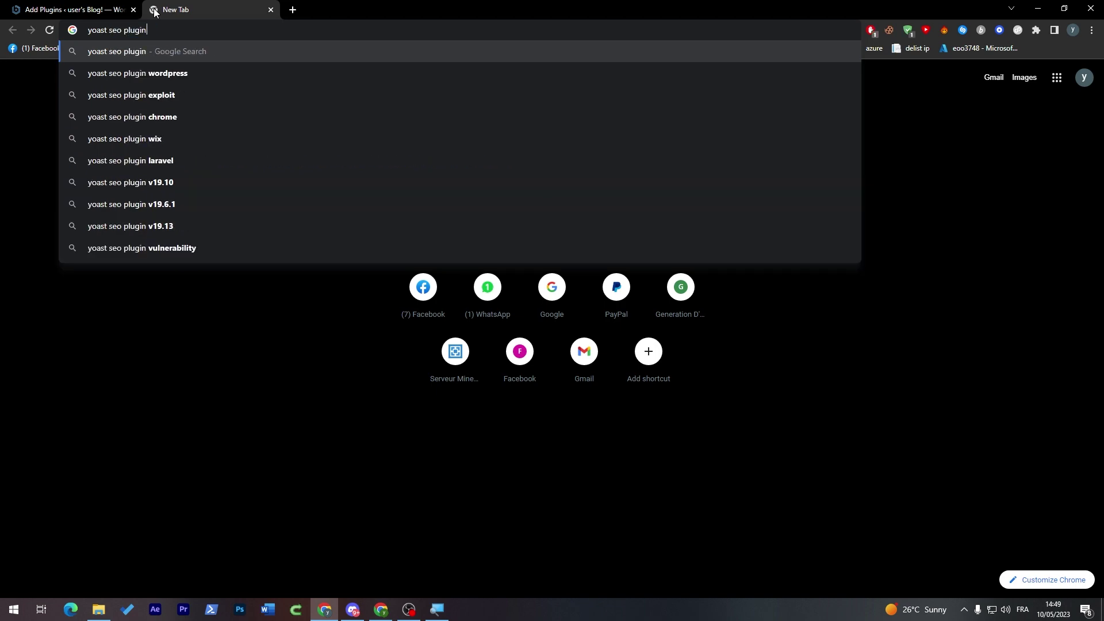
key("Return")
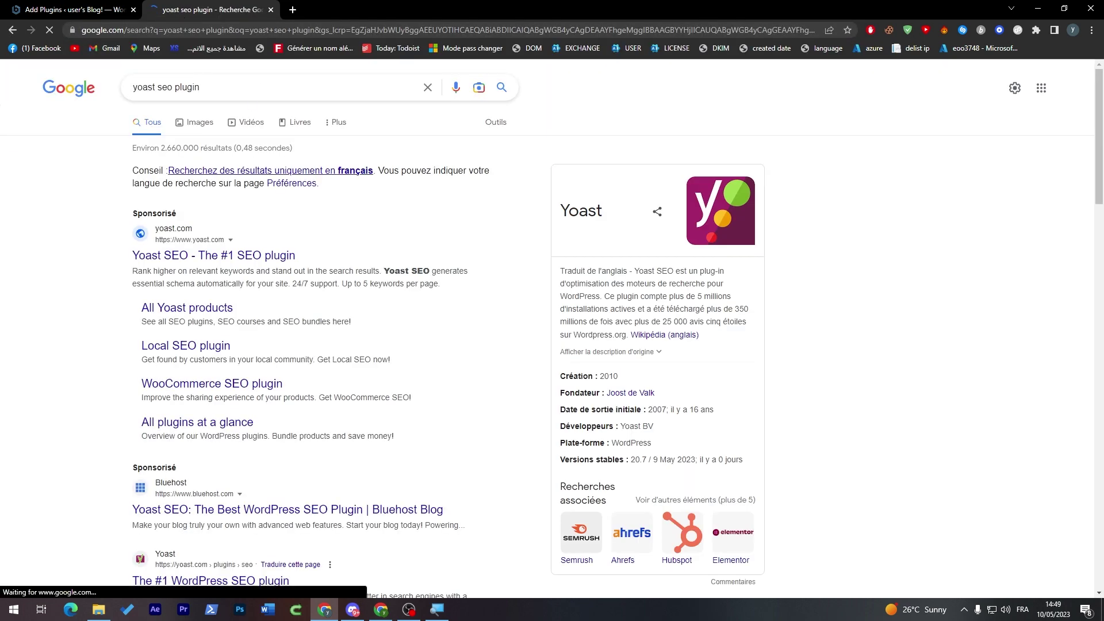
left_click(253, 255)
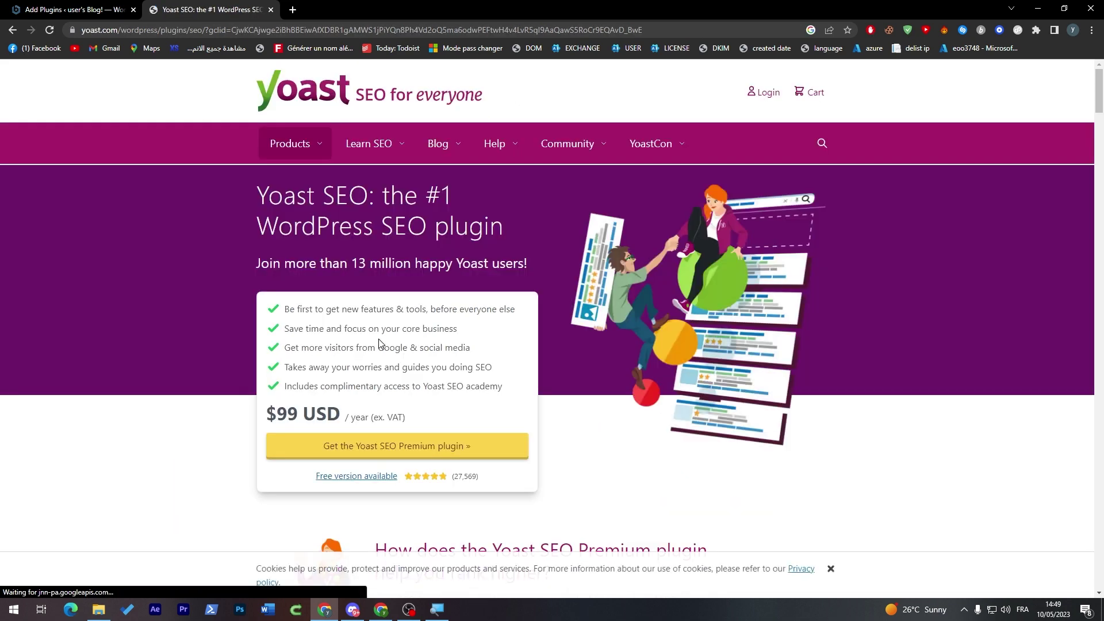
Download the free Yoast SEO version (wordpress-seo-20.7.zip) and close the confirmation popup.
scroll(393, 406, "down", 1)
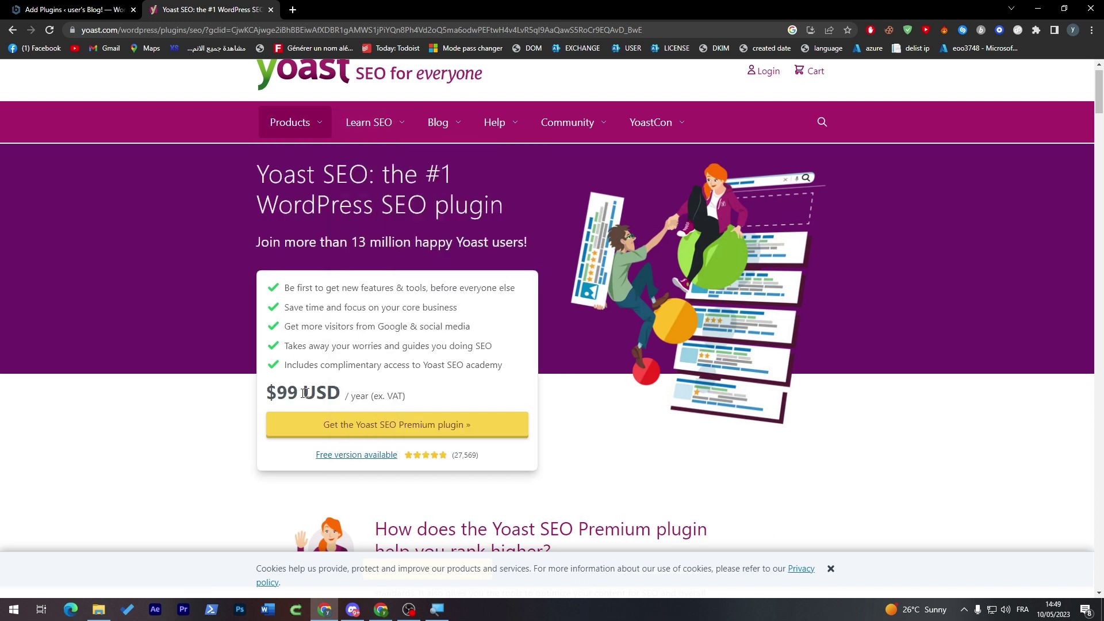
left_click_drag(292, 286, 390, 326)
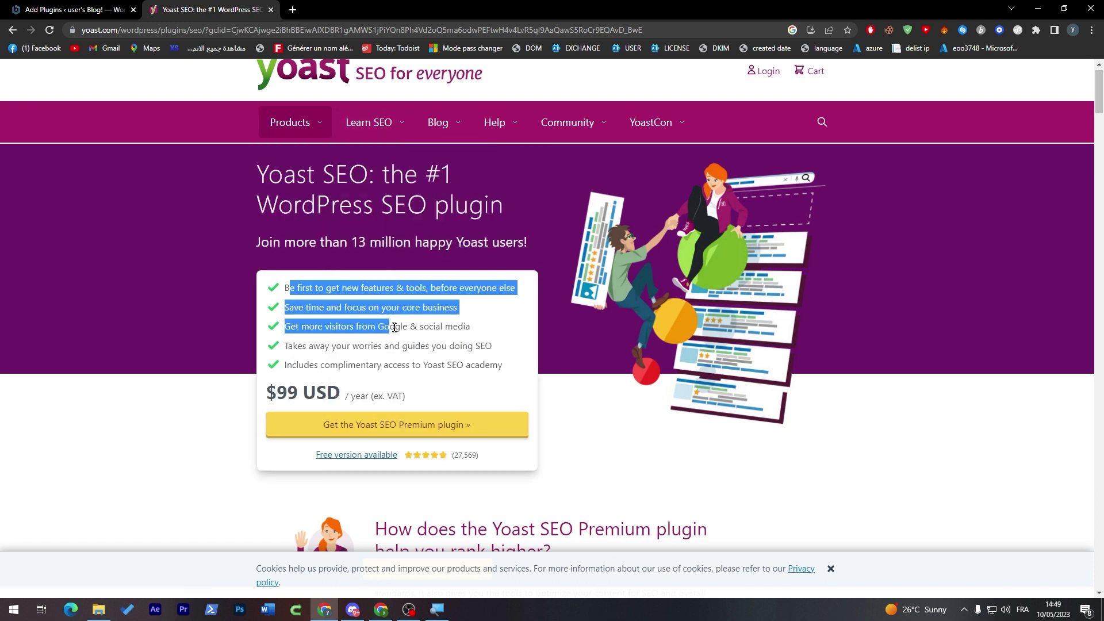
left_click(390, 326)
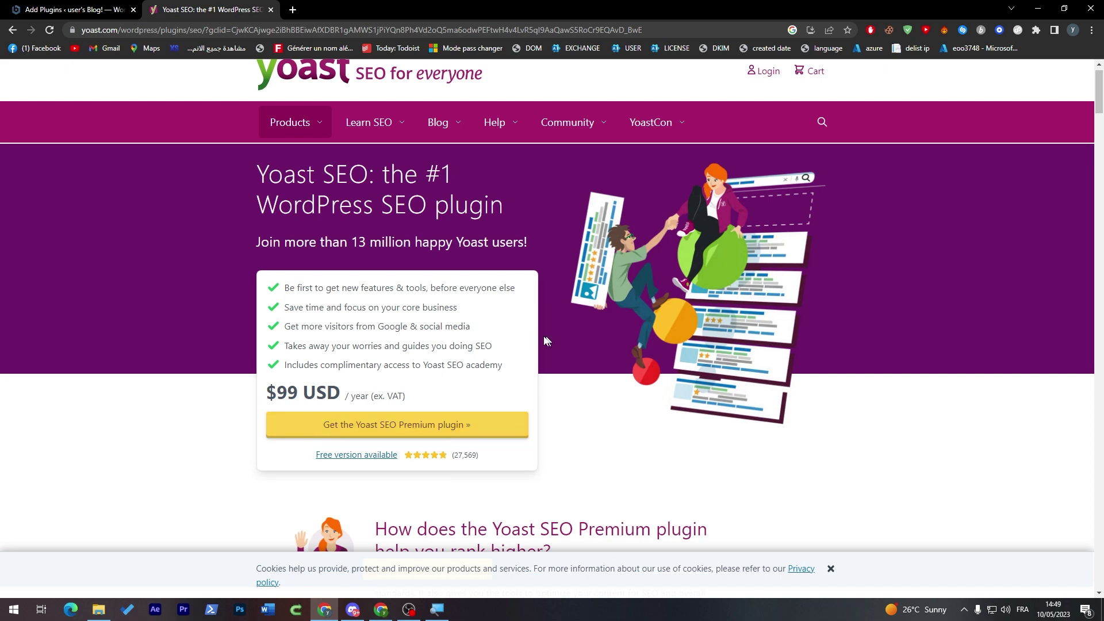
scroll(602, 286, "down", 2)
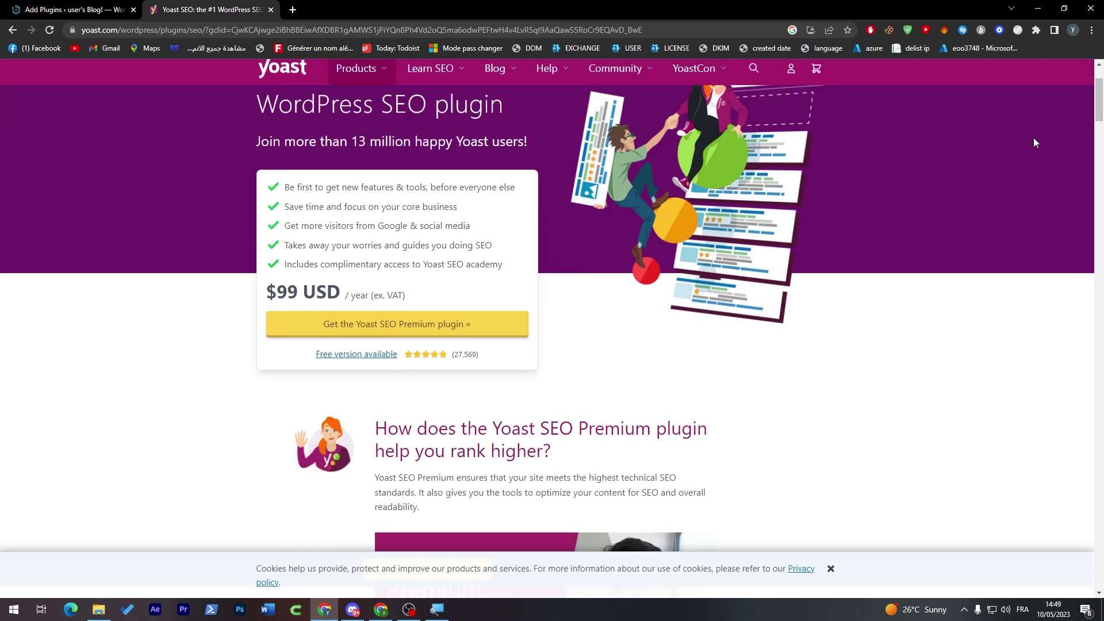
left_click(336, 355)
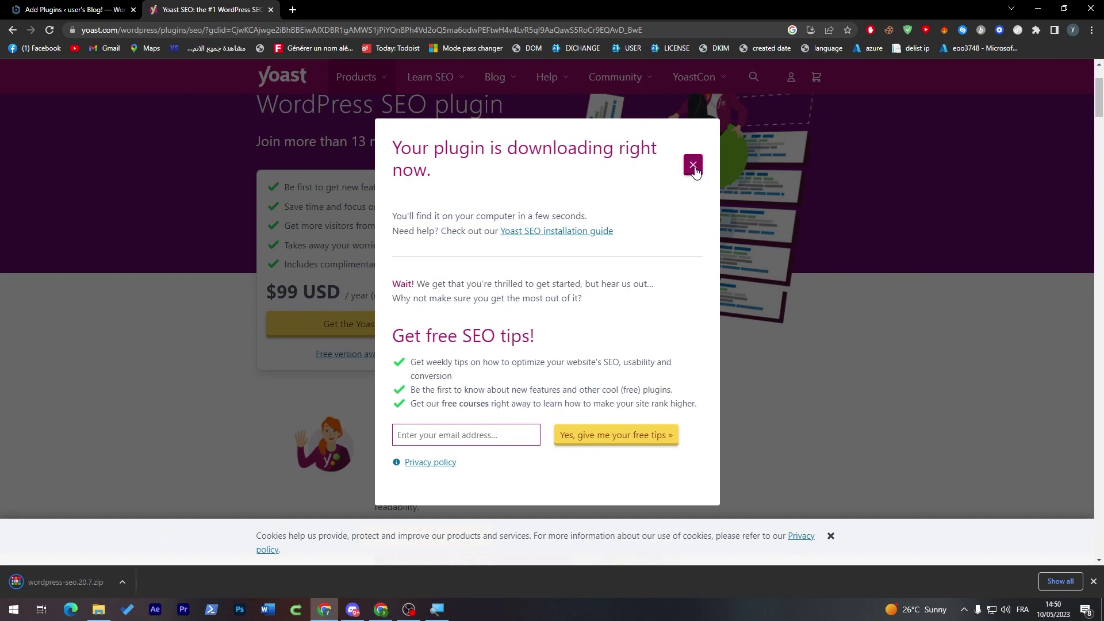
left_click(693, 165)
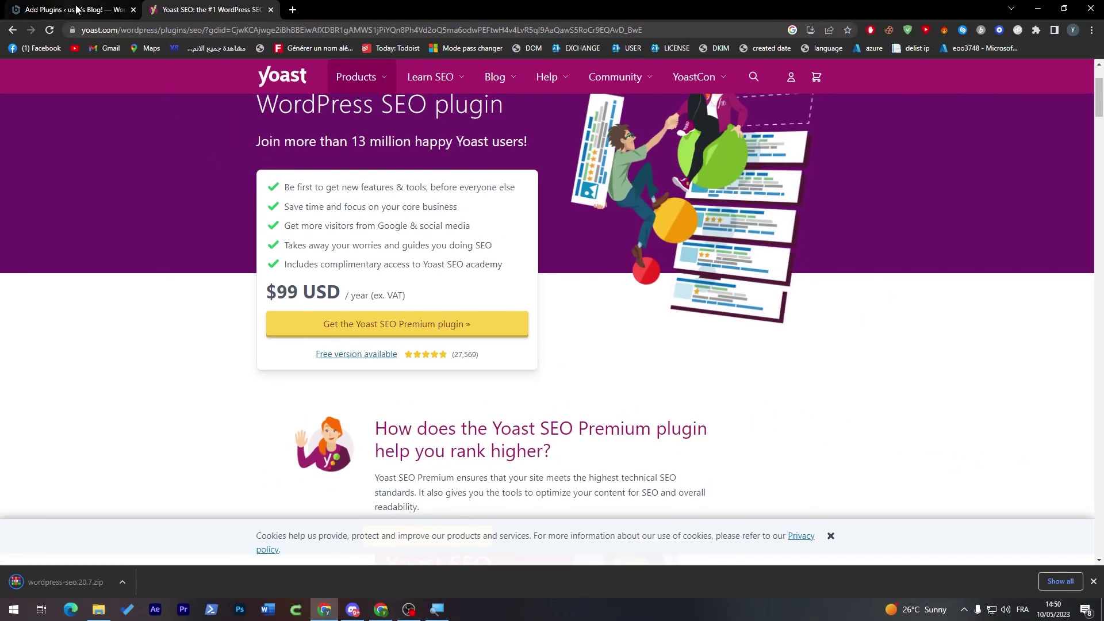
Upload wordpress-seo.20.7.zip from Downloads, install it, and return to Add Plugins.
left_click(74, 10)
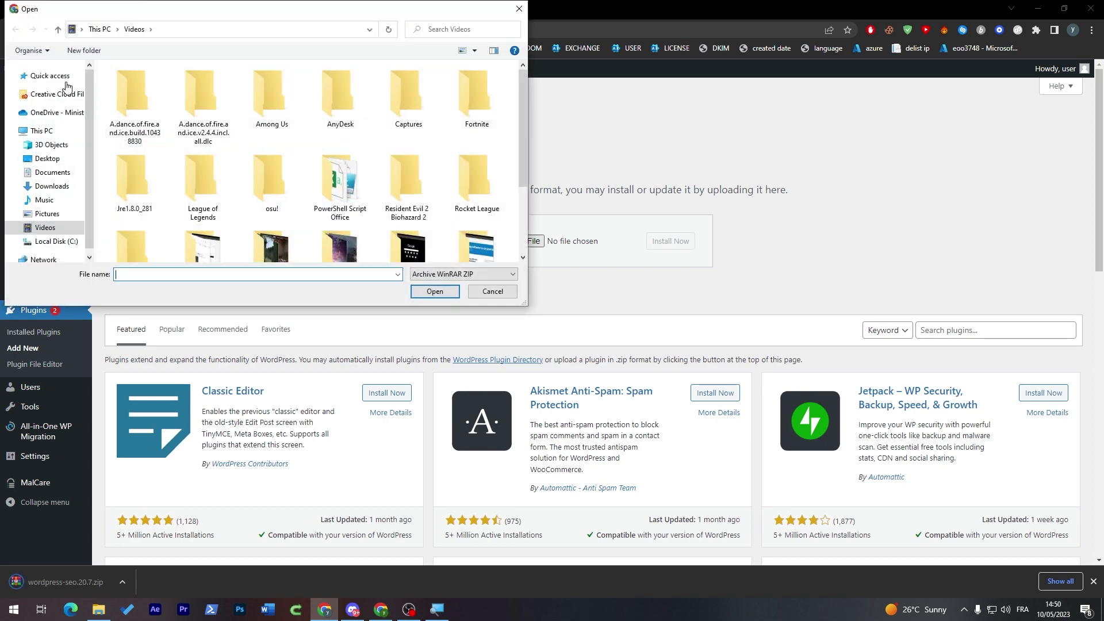
left_click(54, 76)
left_click(52, 186)
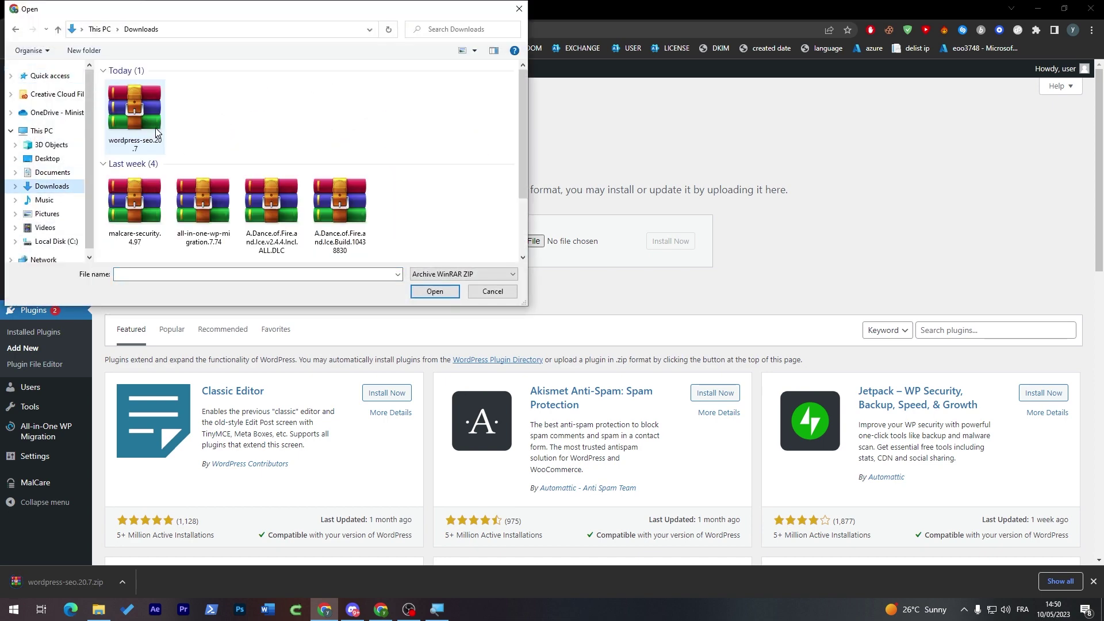
double_click(147, 141)
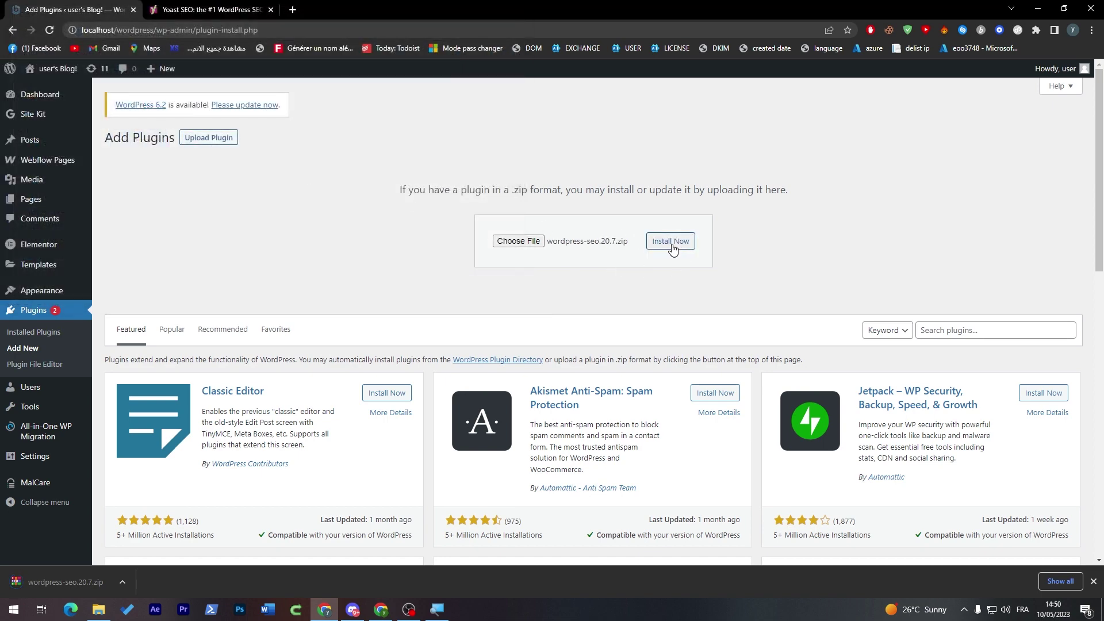
left_click(672, 246)
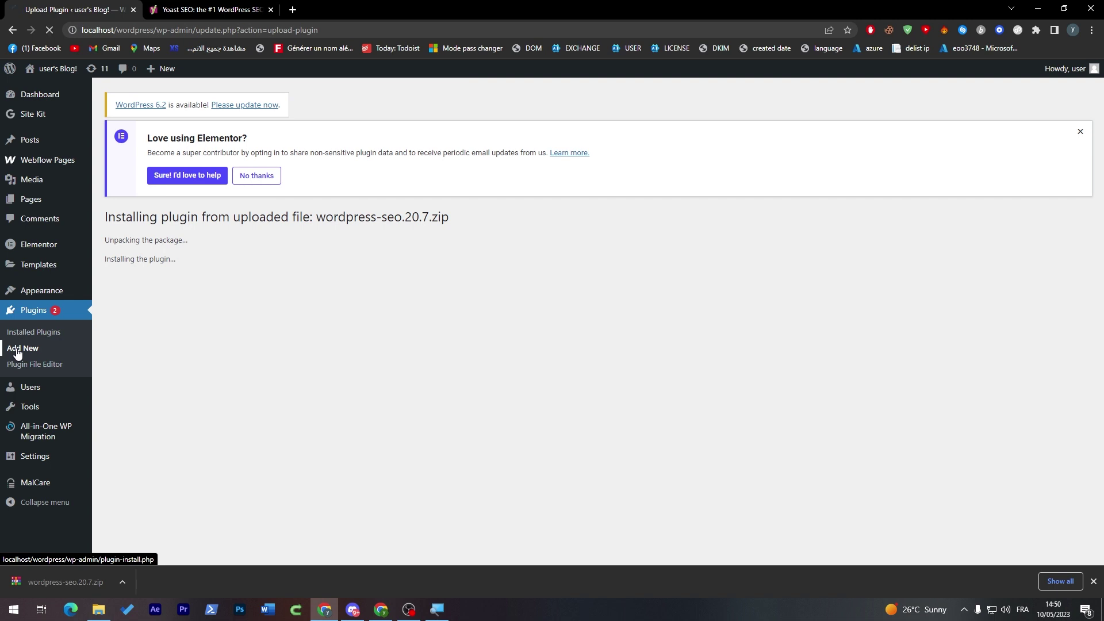
left_click(16, 352)
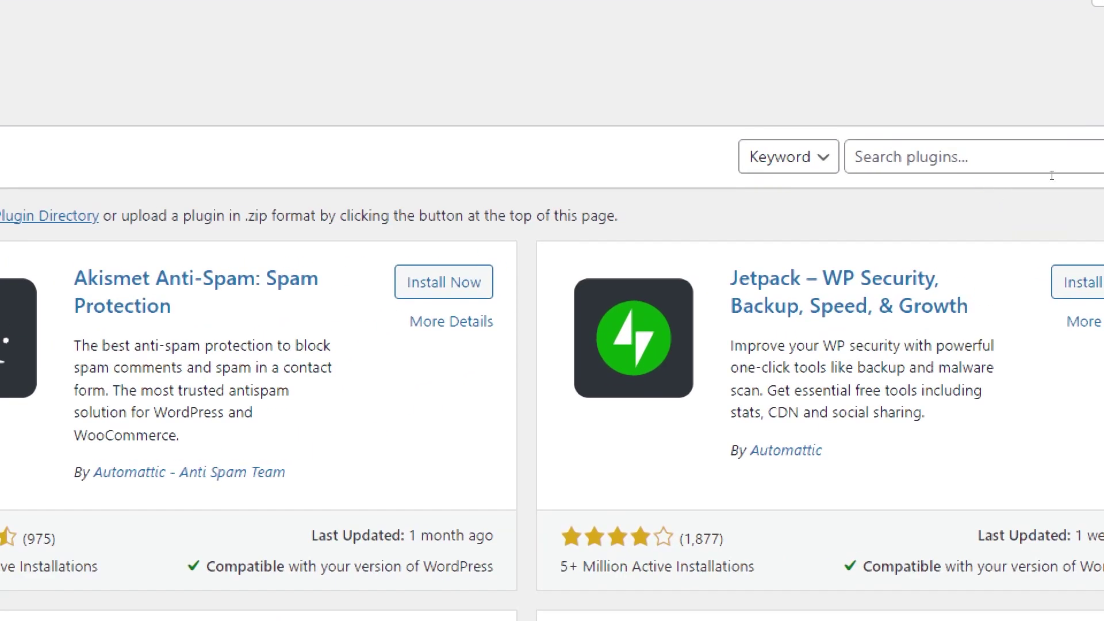
Search the plugin directory for 'yoast seo' and activate the Yoast SEO plugin.
left_click(789, 163)
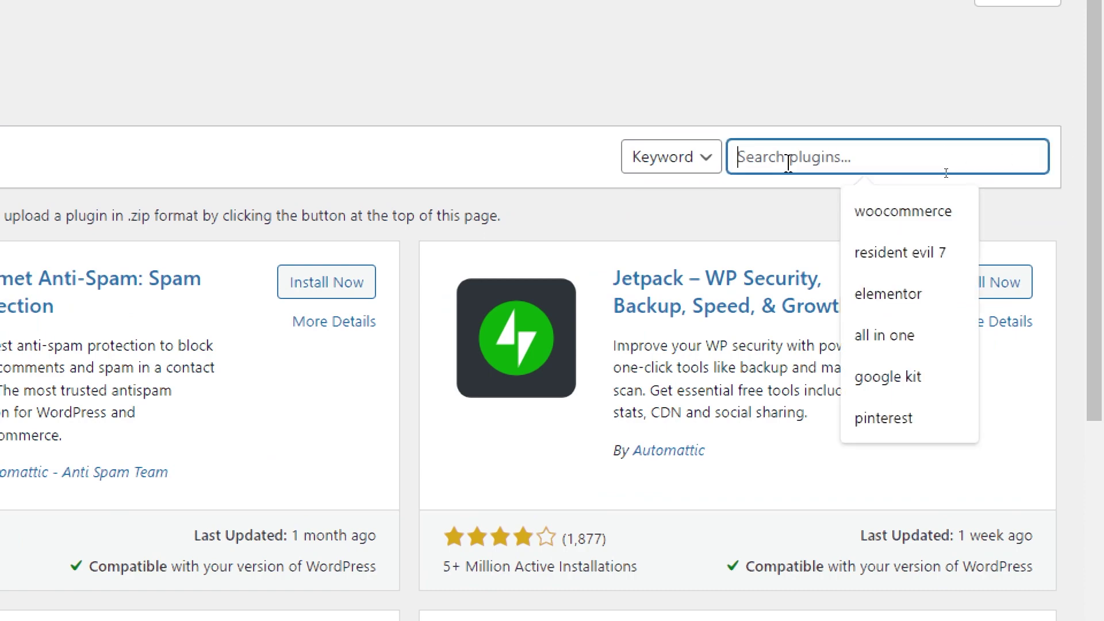
type("yoast seo")
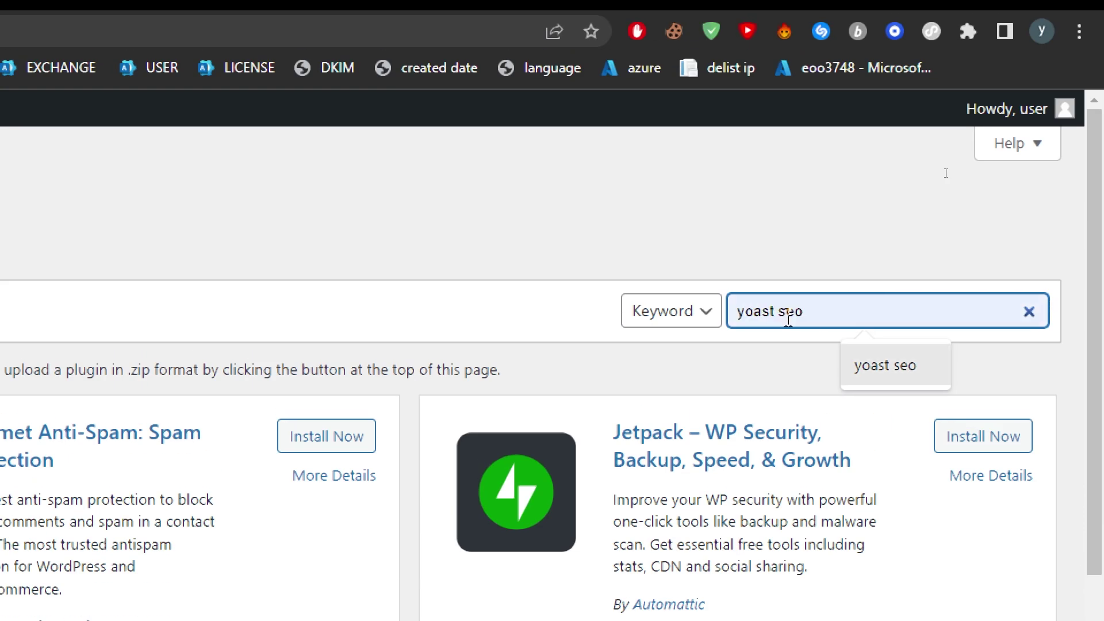
key("Return")
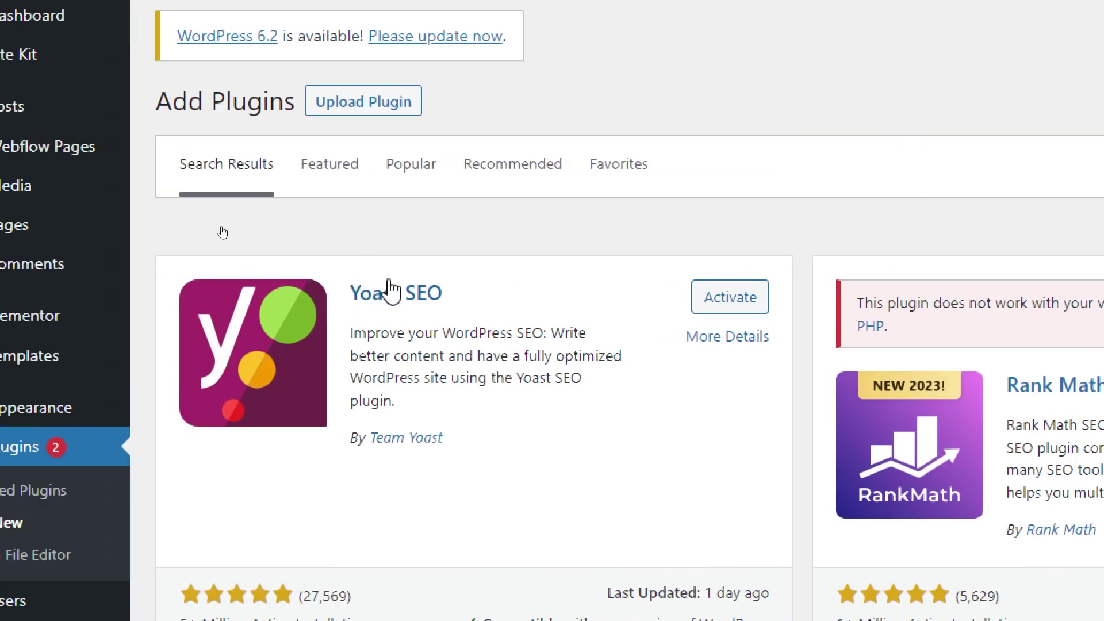
left_click(728, 304)
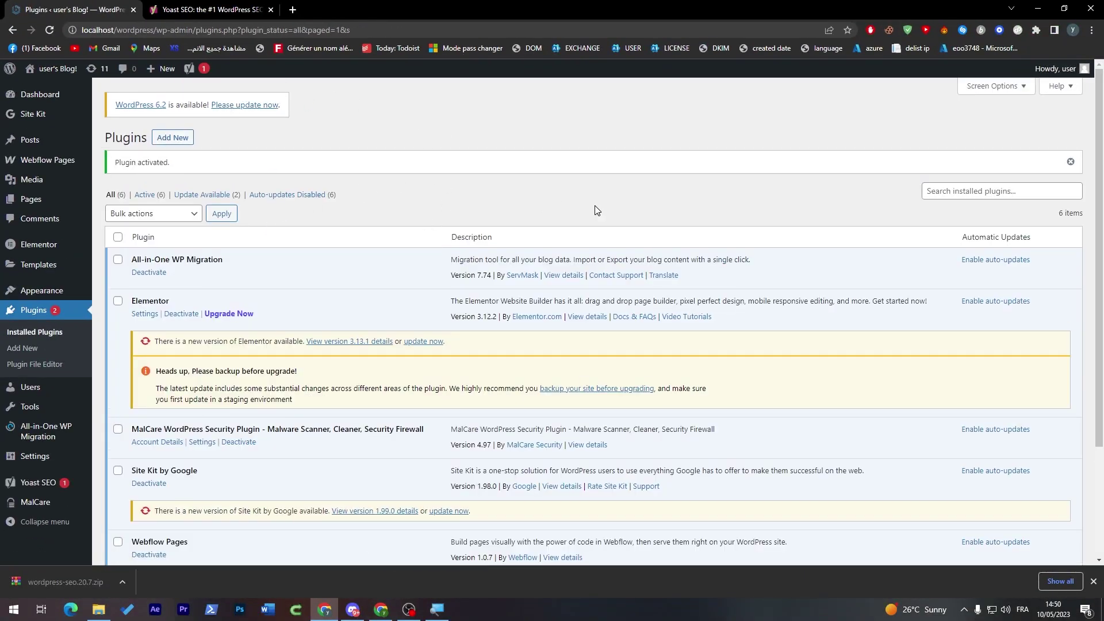
Filter the plugins table to Active and scroll down to the Yoast SEO row.
left_click(157, 195)
scroll(1092, 201, "down", 2)
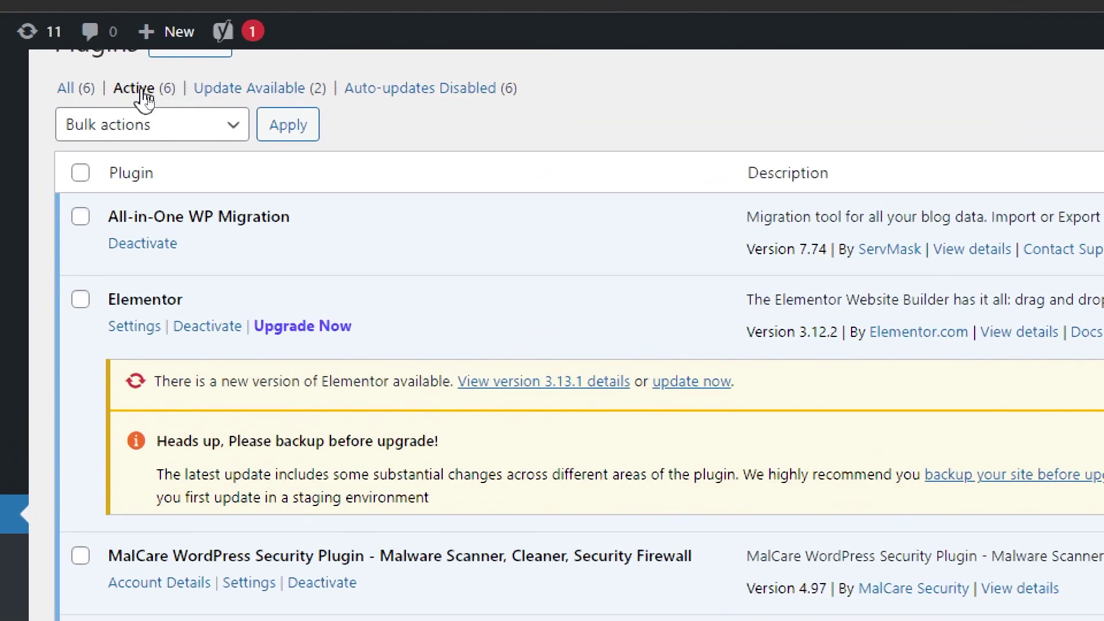
scroll(452, 477, "down", 2)
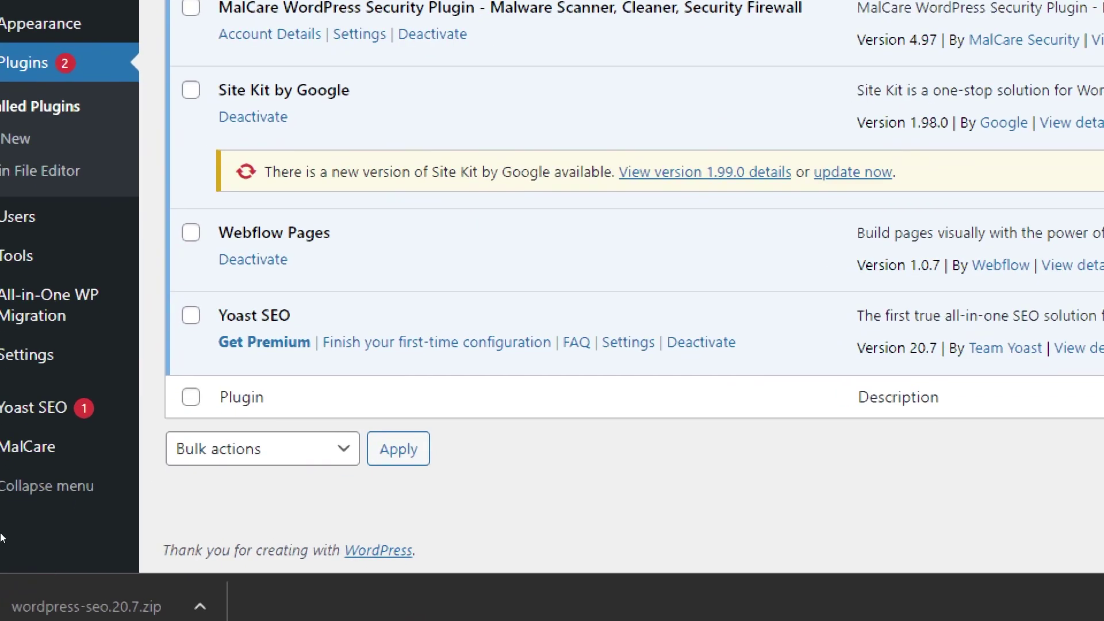
Open the Yoast SEO General dashboard and scroll through it.
mouse_move(42, 481)
left_click(84, 408)
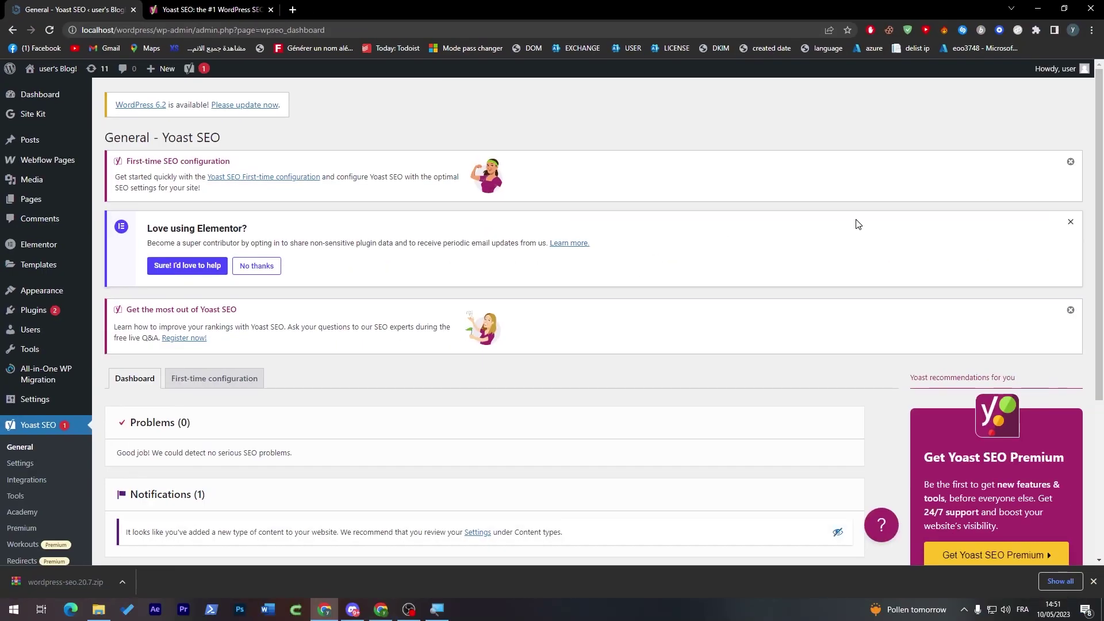
scroll(858, 223, "down", 4)
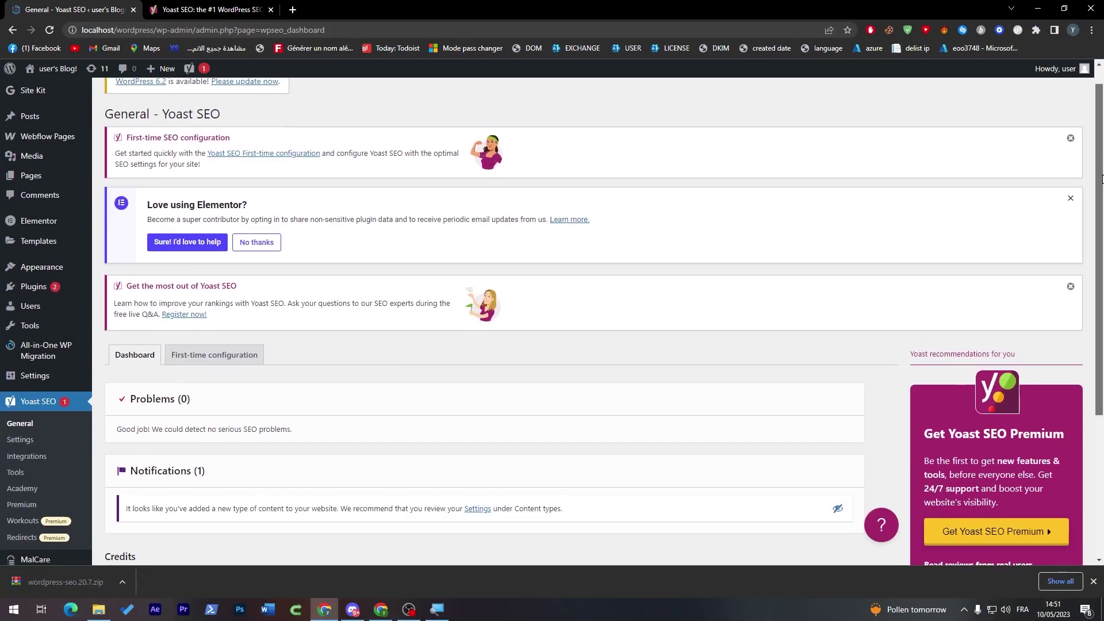
left_click_drag(1096, 362, 1102, 112)
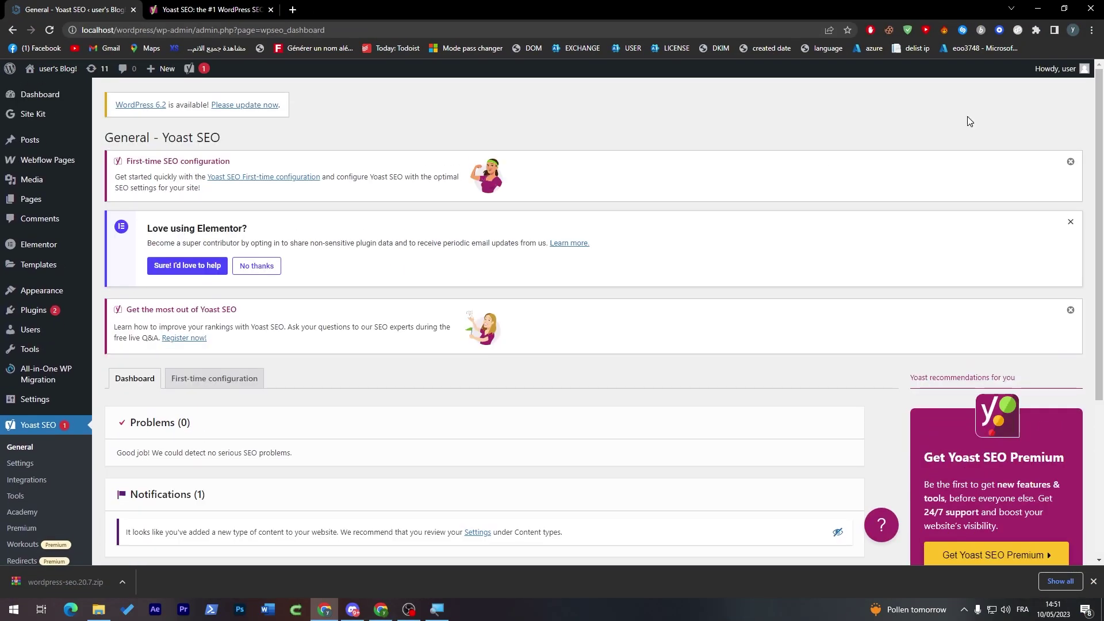
Start Yoast's first-time configuration and complete the SEO data optimization step.
left_click(227, 380)
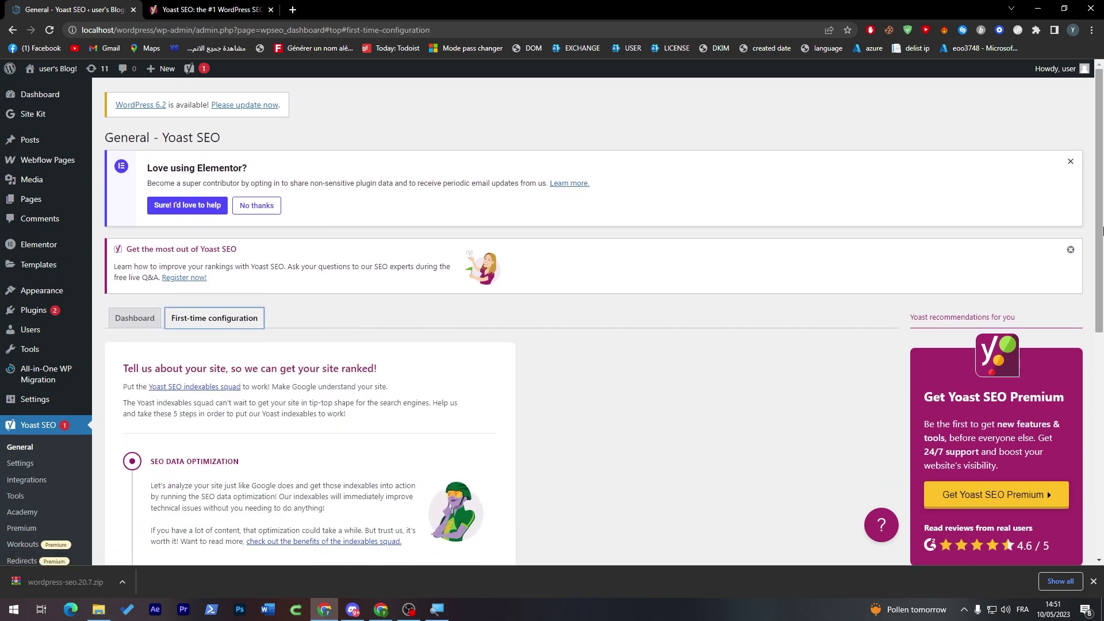
scroll(1071, 370, "down", 5)
scroll(1071, 369, "down", 2)
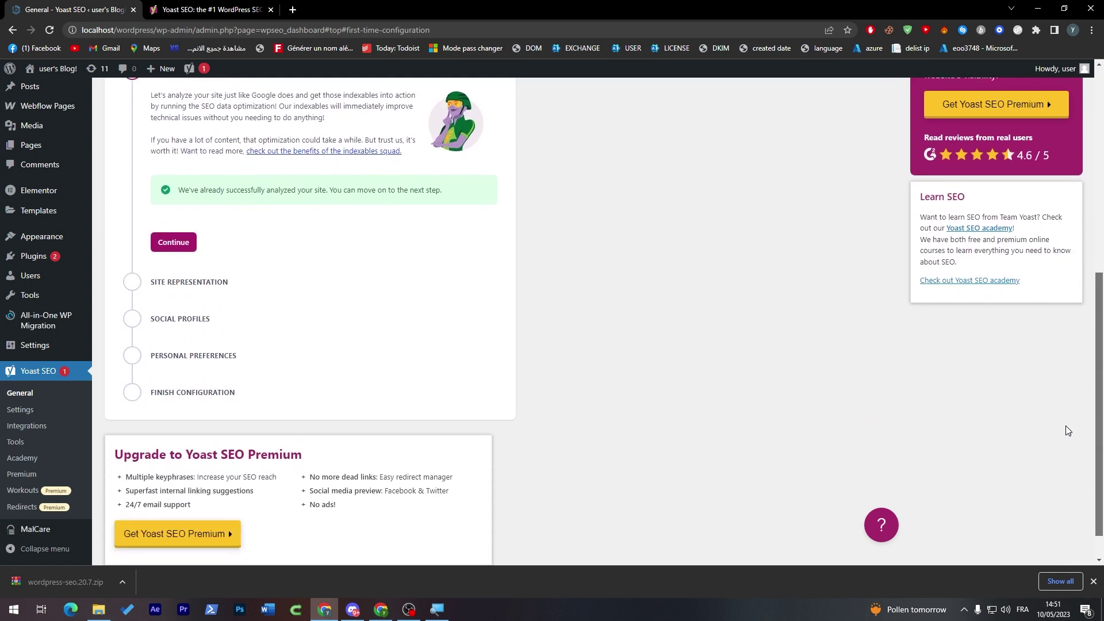
left_click(168, 242)
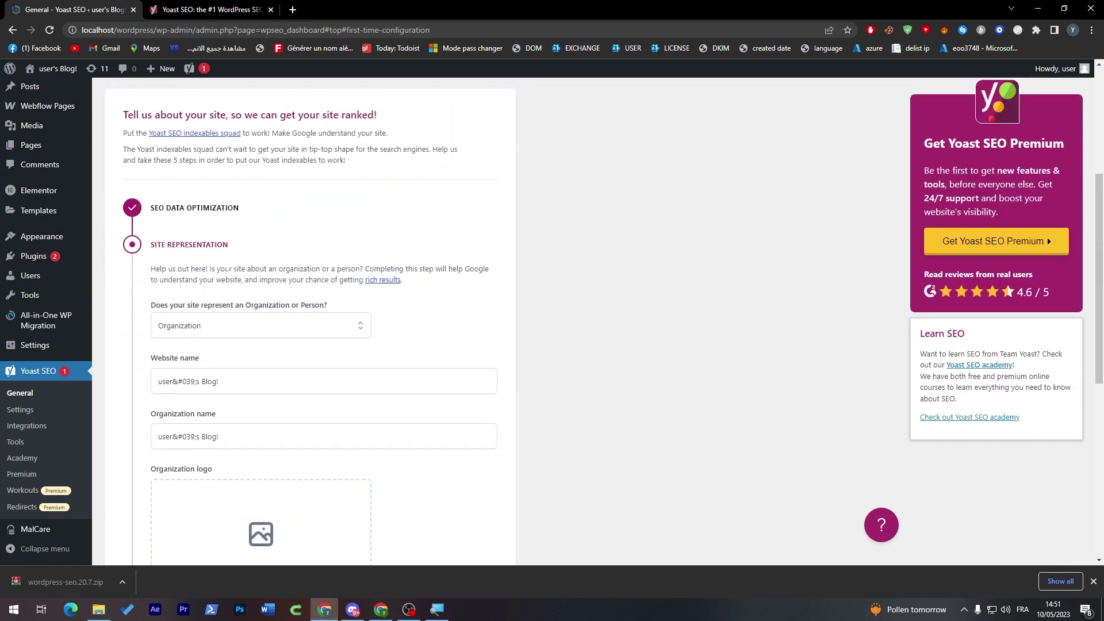
scroll(1100, 276, "down", 7)
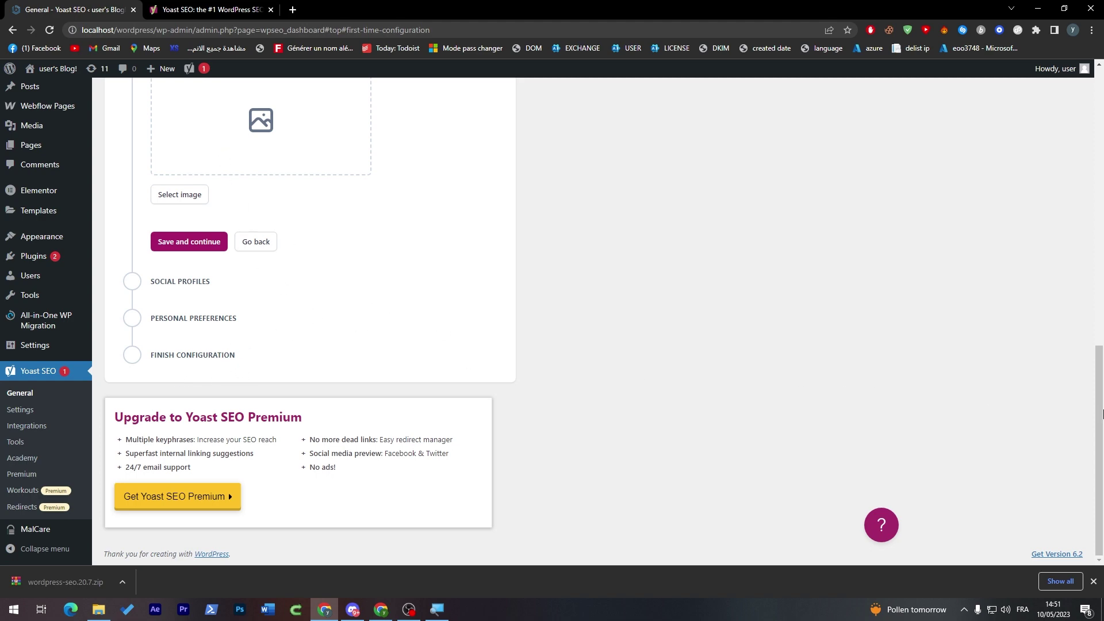
left_click_drag(1100, 413, 1071, 138)
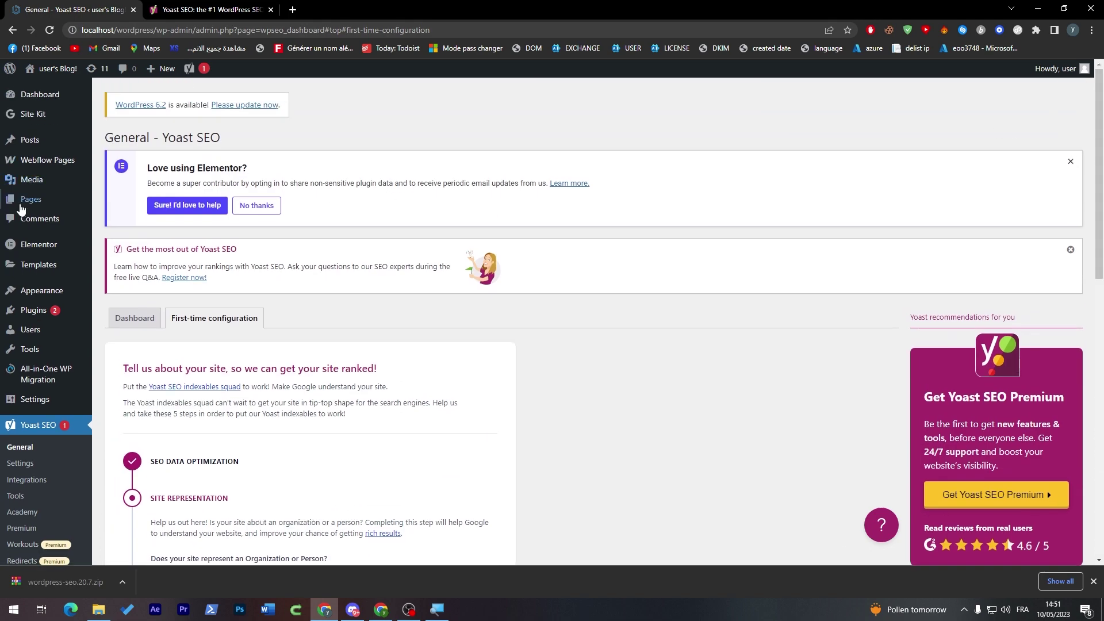
mouse_move(27, 211)
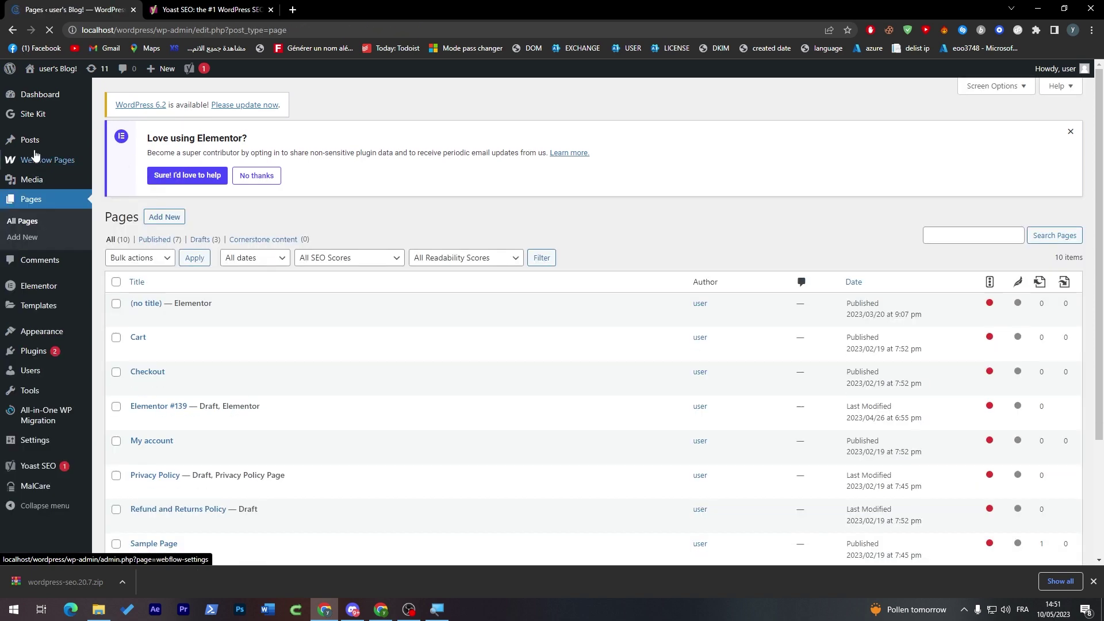
Edit the 'Hello world!' post and re-expand its Yoast SEO panel below the content.
left_click(29, 141)
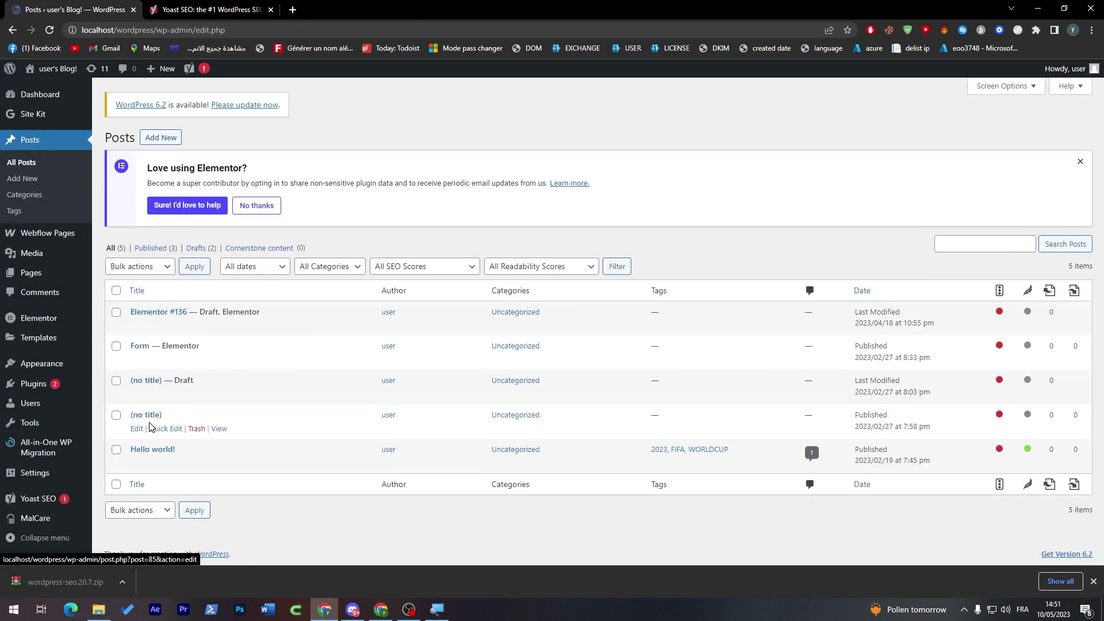
left_click(136, 464)
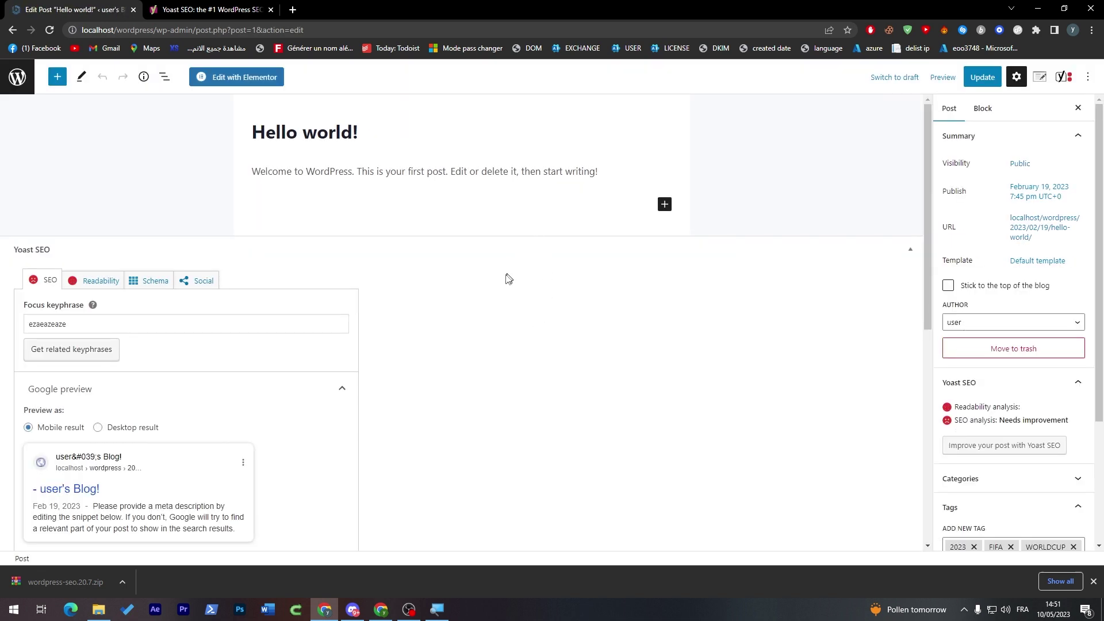
left_click(17, 248)
left_click(75, 537)
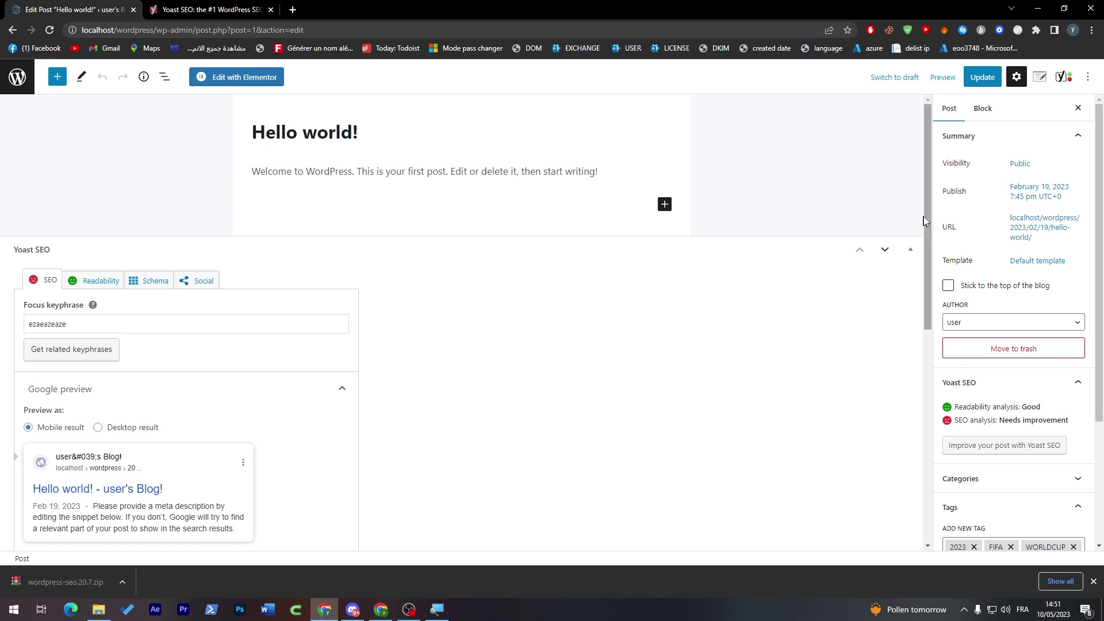
left_click_drag(927, 213, 926, 265)
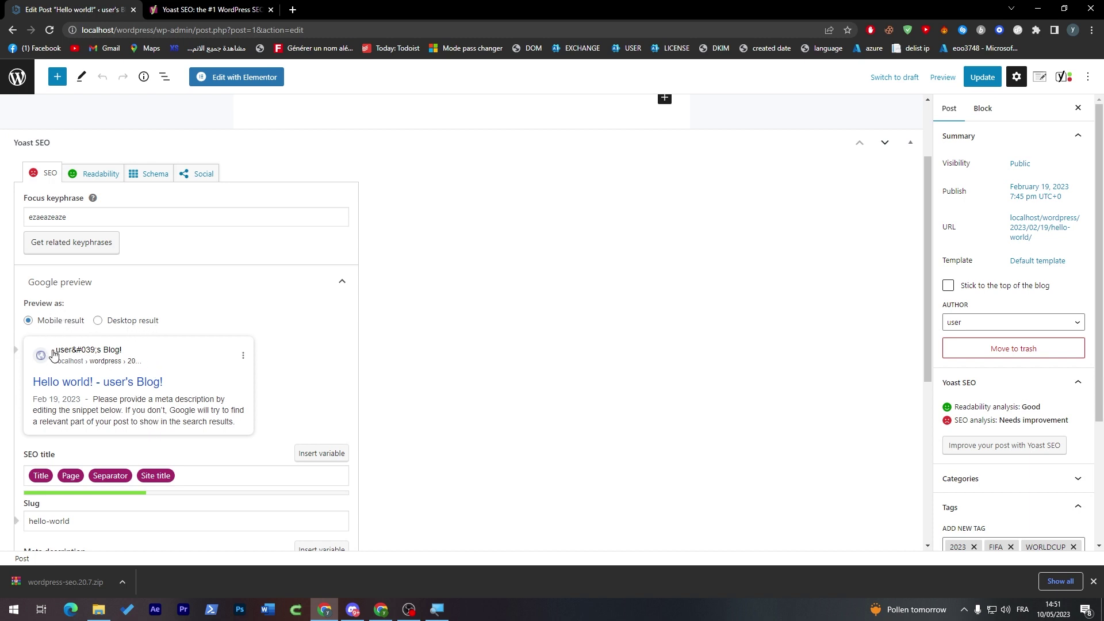
left_click(92, 357)
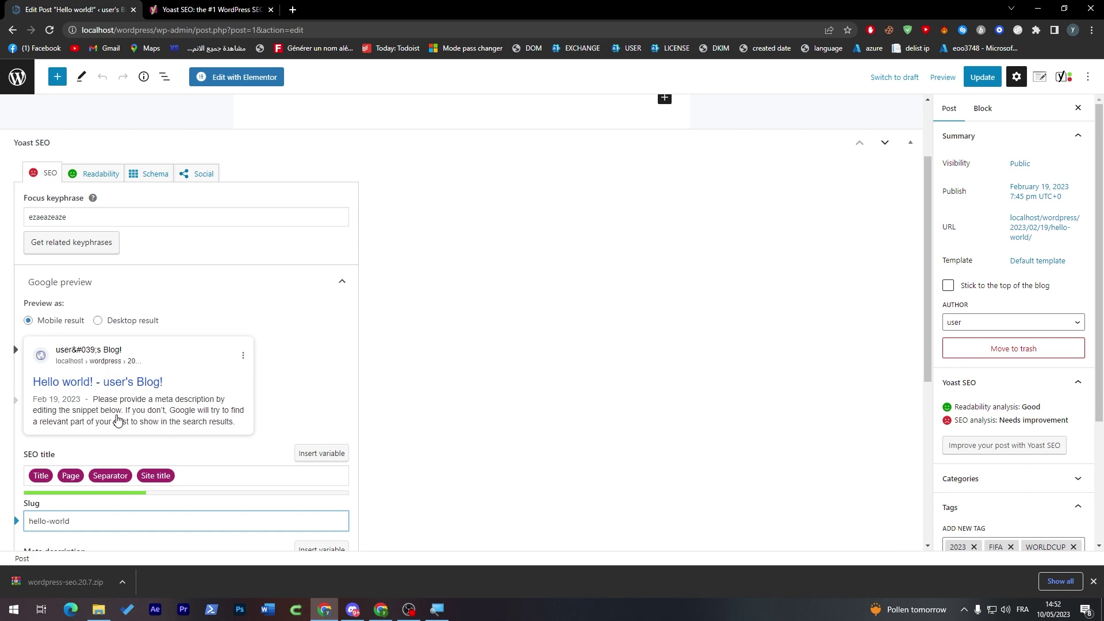
left_click(320, 399)
scroll(317, 398, "down", 1)
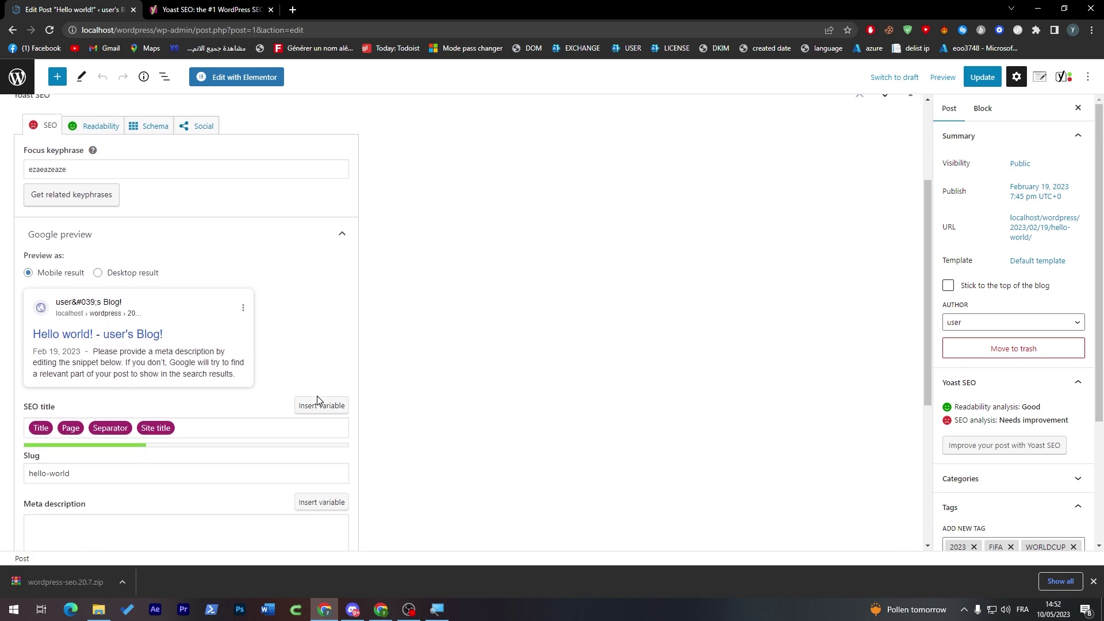
scroll(317, 398, "down", 5)
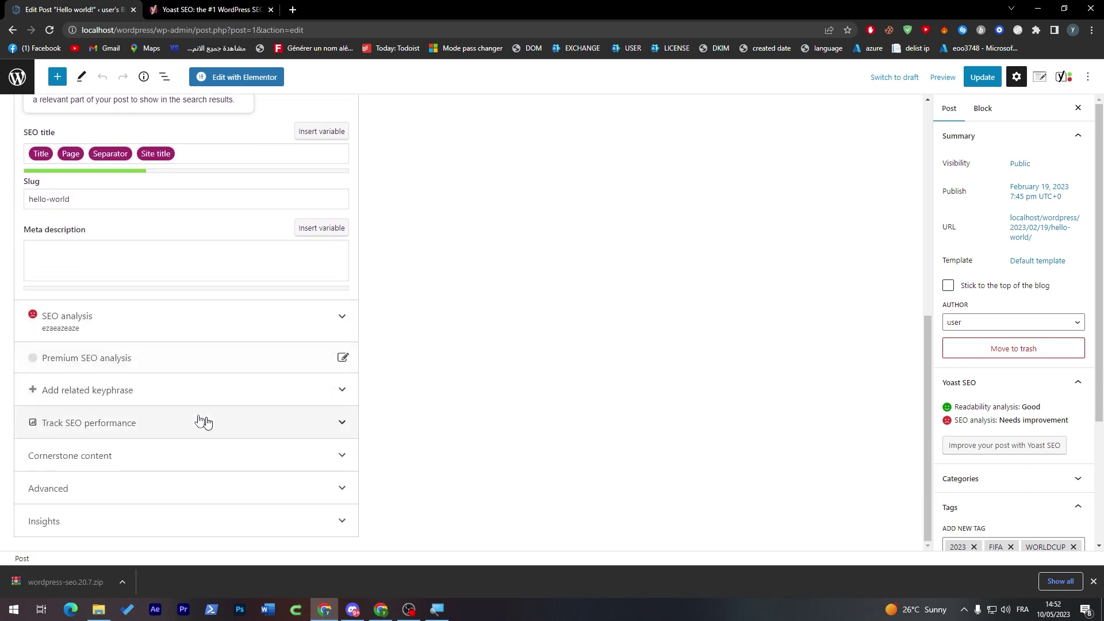
left_click(134, 398)
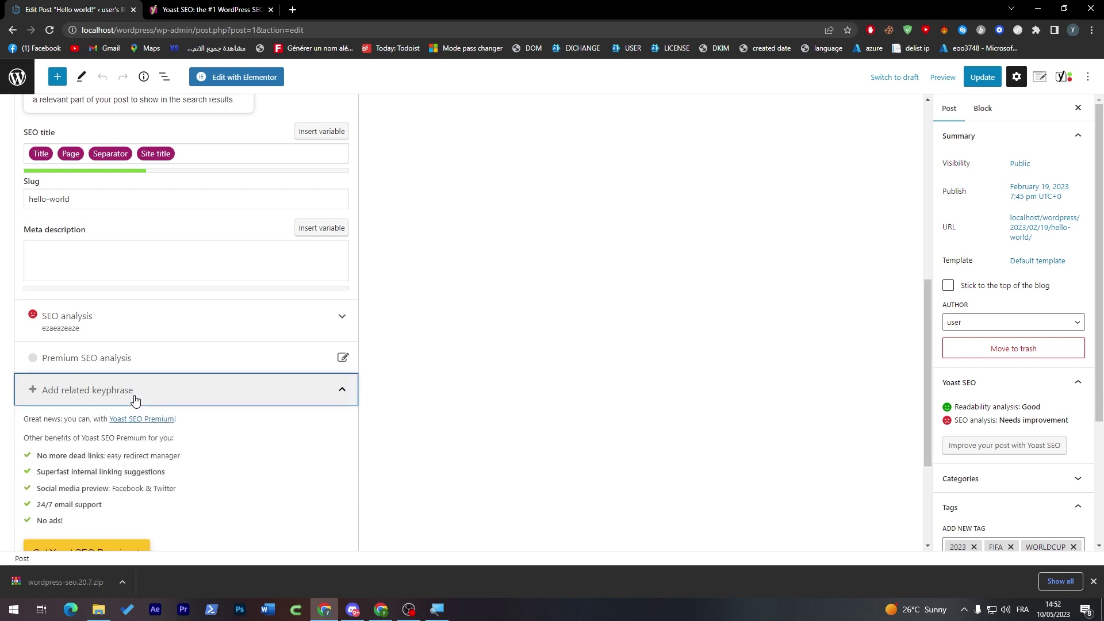
scroll(259, 495, "down", 3)
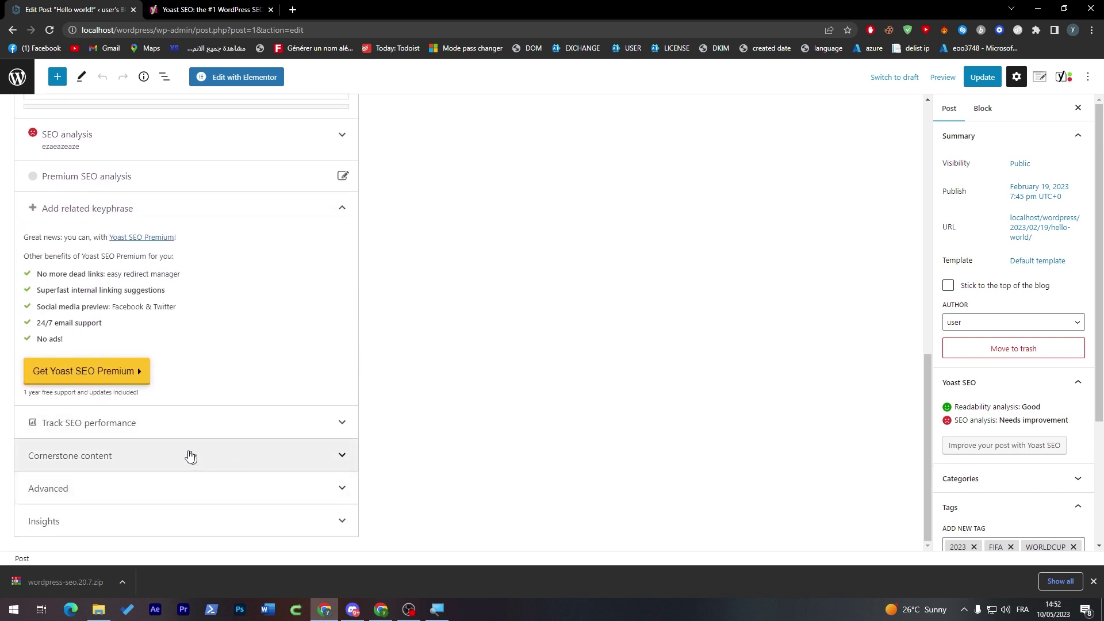
left_click(153, 431)
left_click(236, 424)
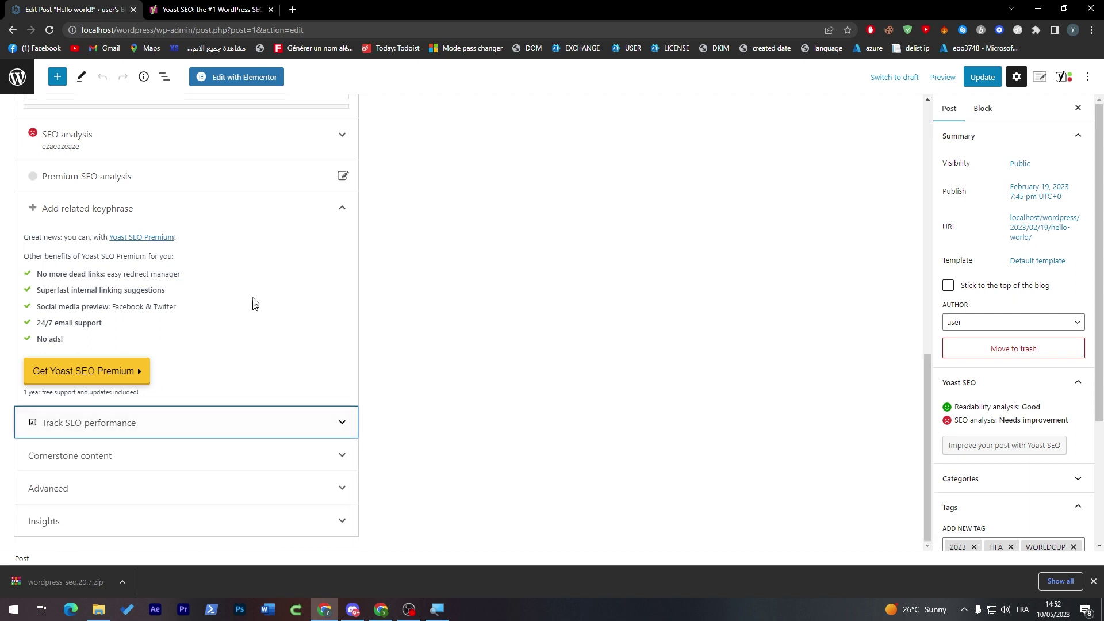
left_click(187, 209)
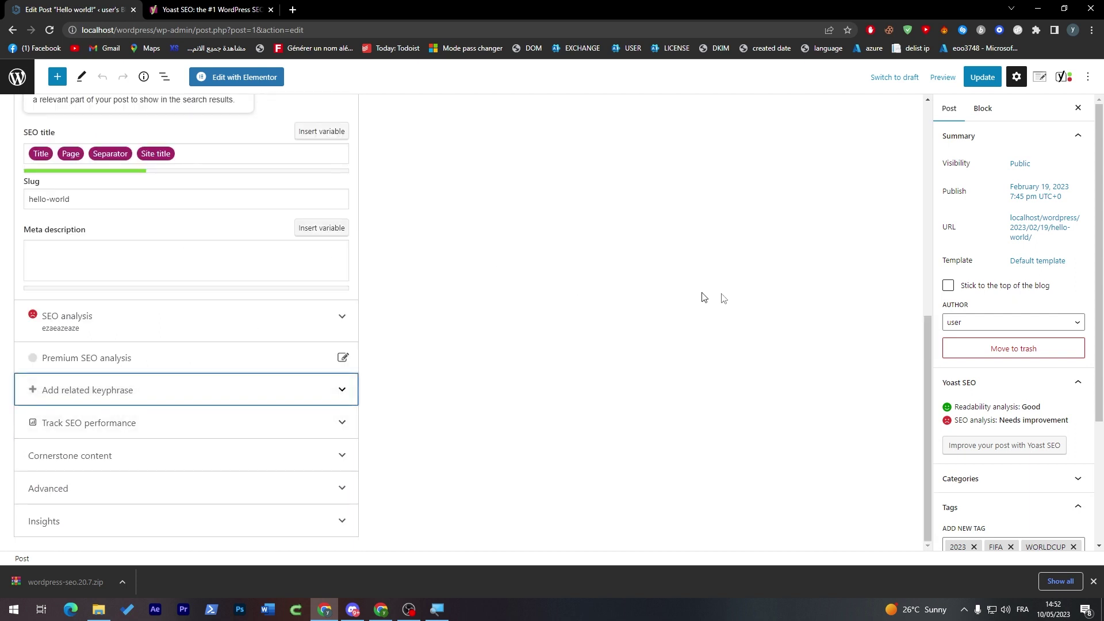
left_click(1099, 227)
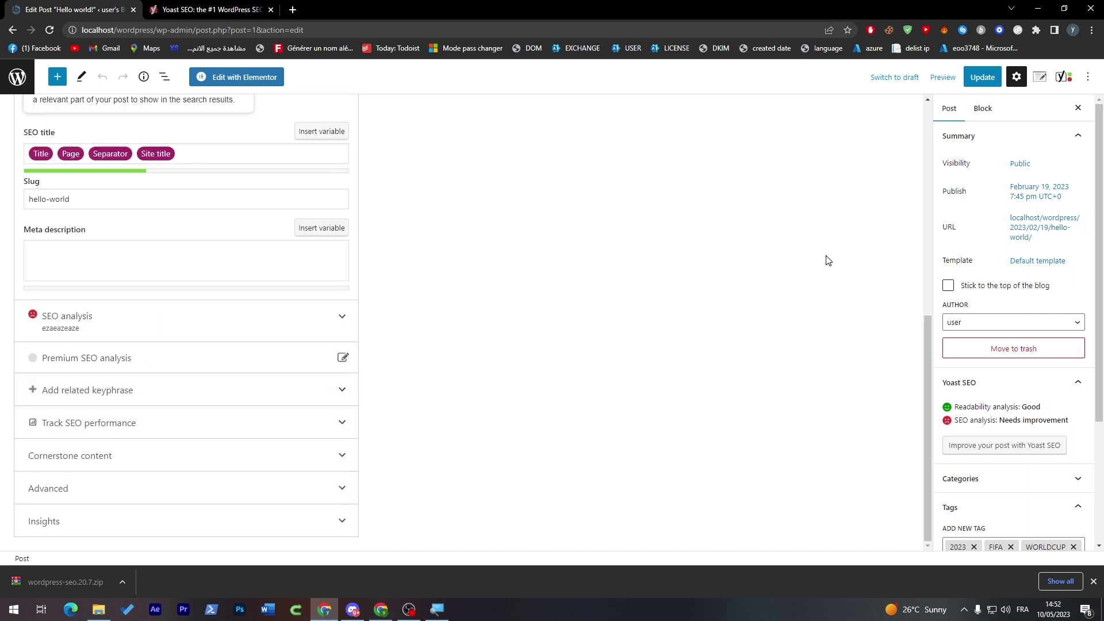